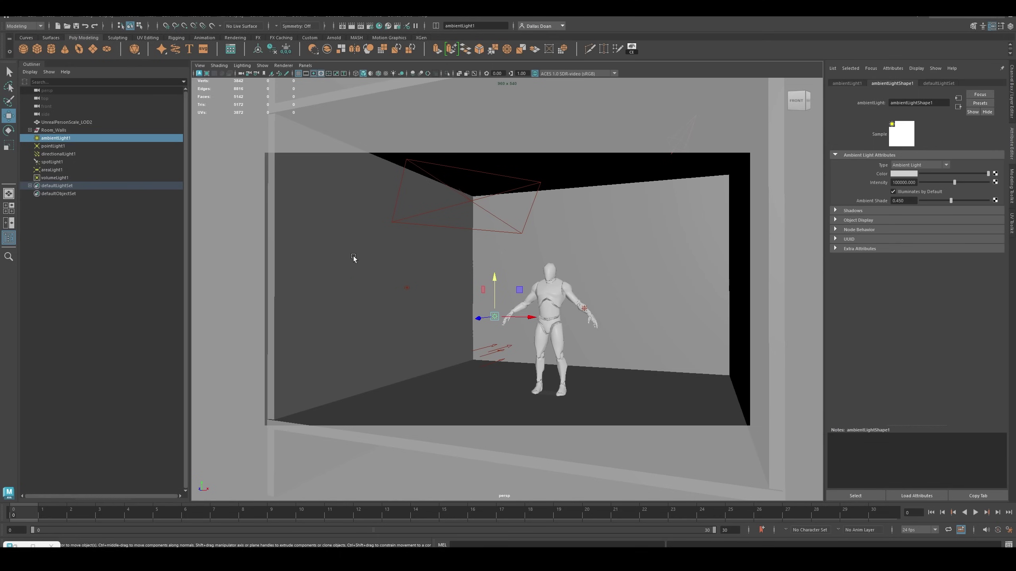
Dolly the perspective camera out and back in, then pan to frame the room and mannequin
scroll(353, 256, "down", 6)
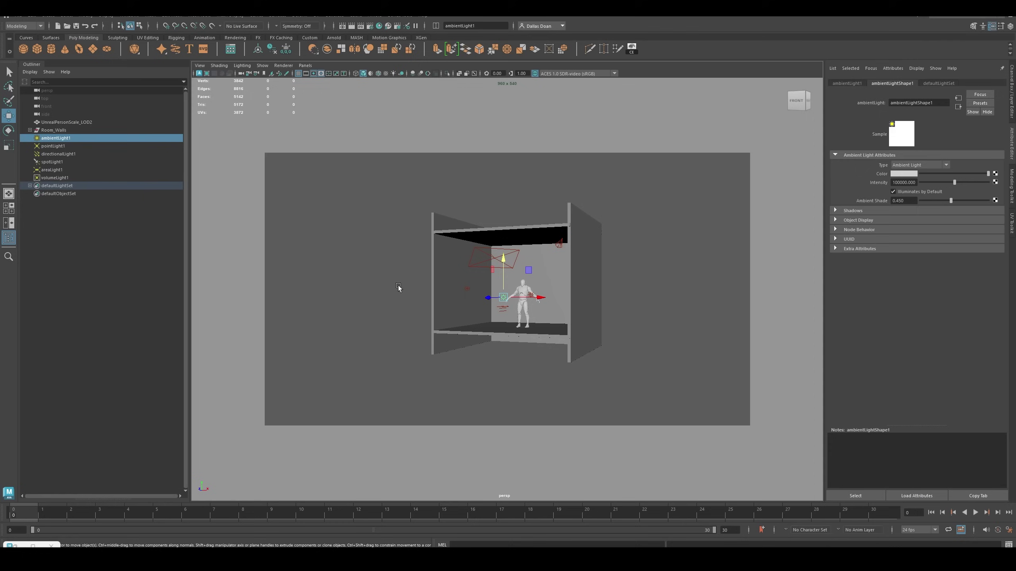
scroll(402, 301, "up", 8)
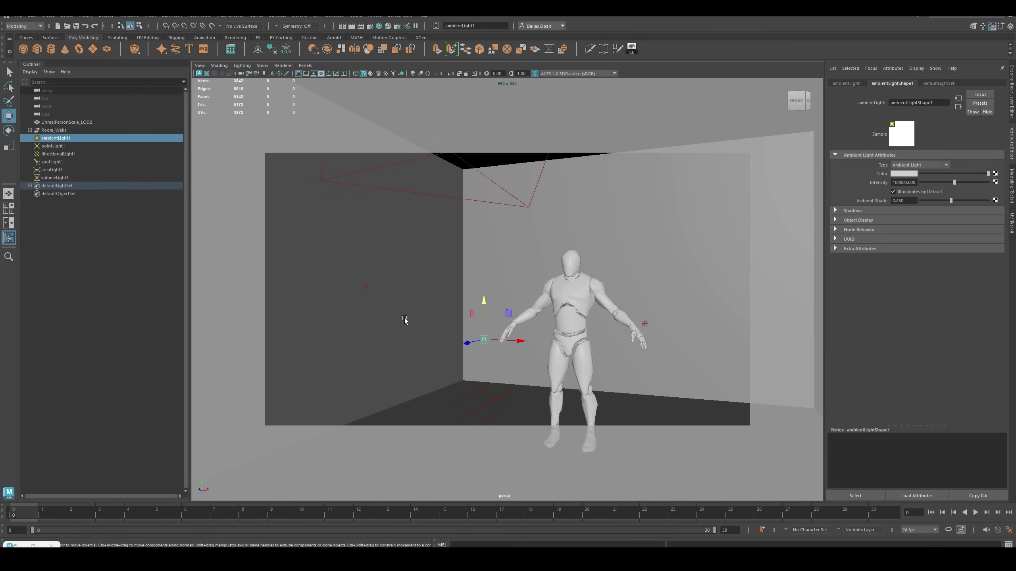
middle_click_drag(422, 324, 377, 290, "alt")
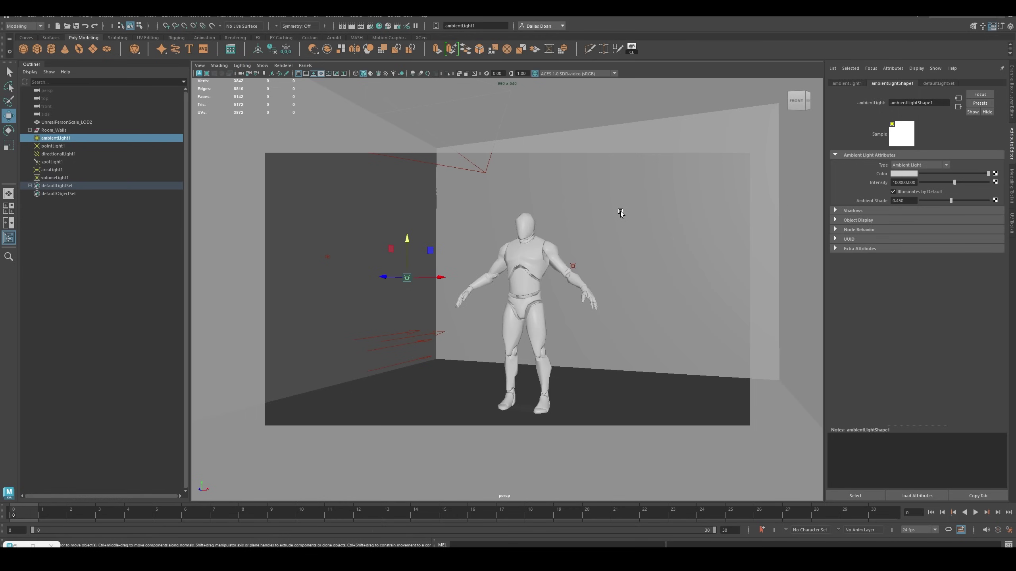
left_click(219, 66)
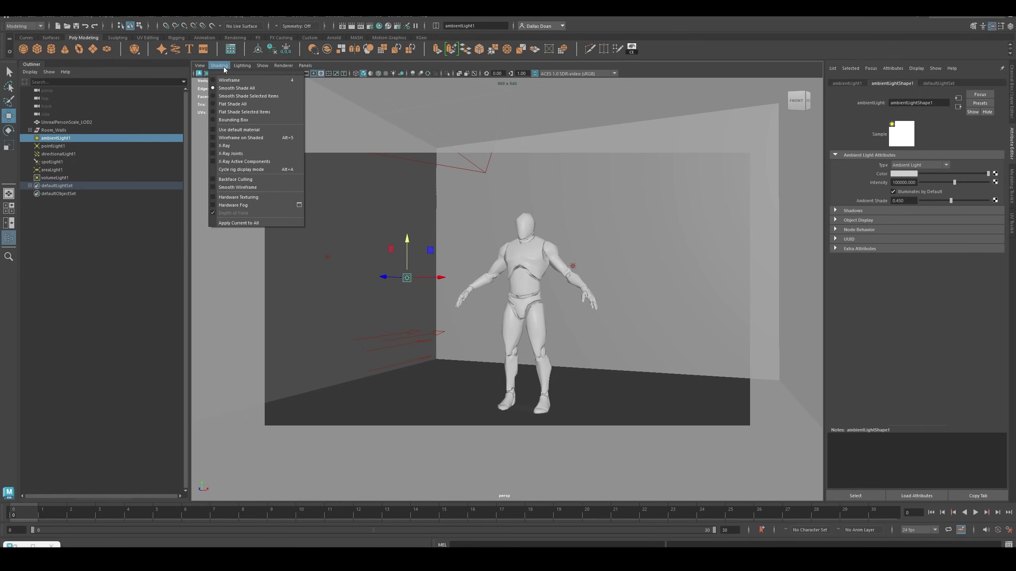
mouse_move(197, 68)
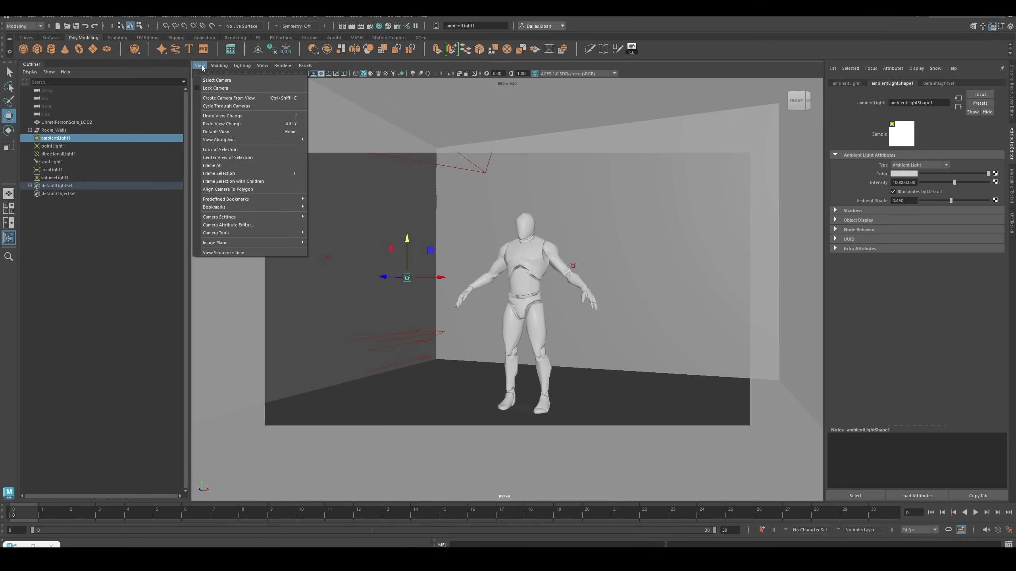
mouse_move(252, 220)
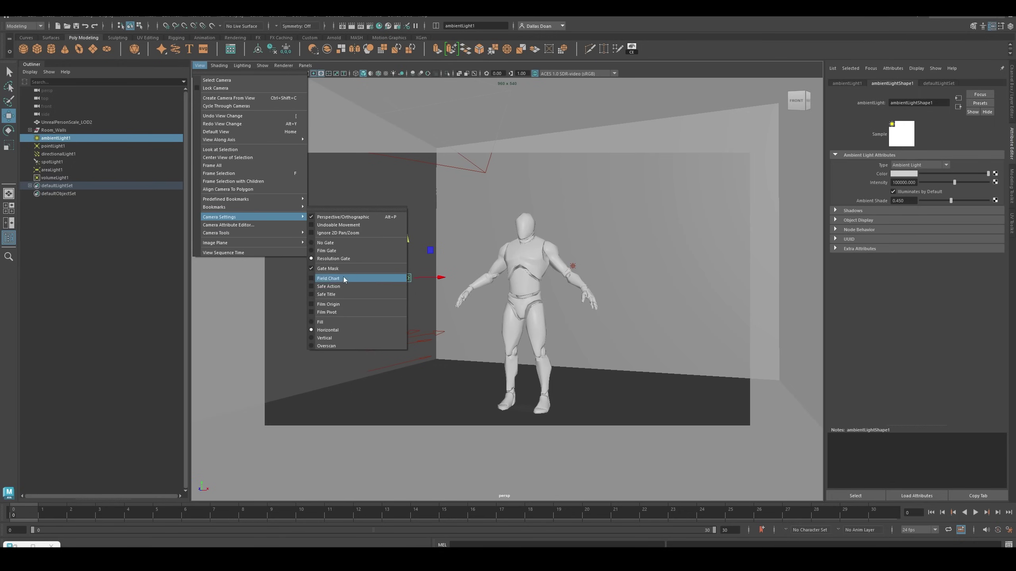
left_click(132, 338)
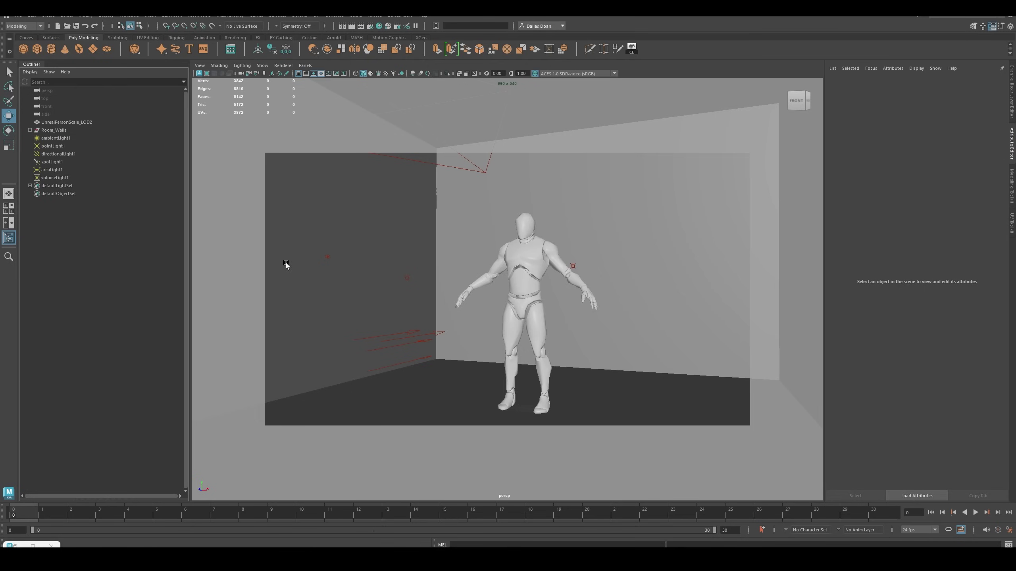
Switch the viewport to scene lighting and hide all six lights
key("7")
left_click_drag(56, 138, 73, 182)
key("ctrl+h")
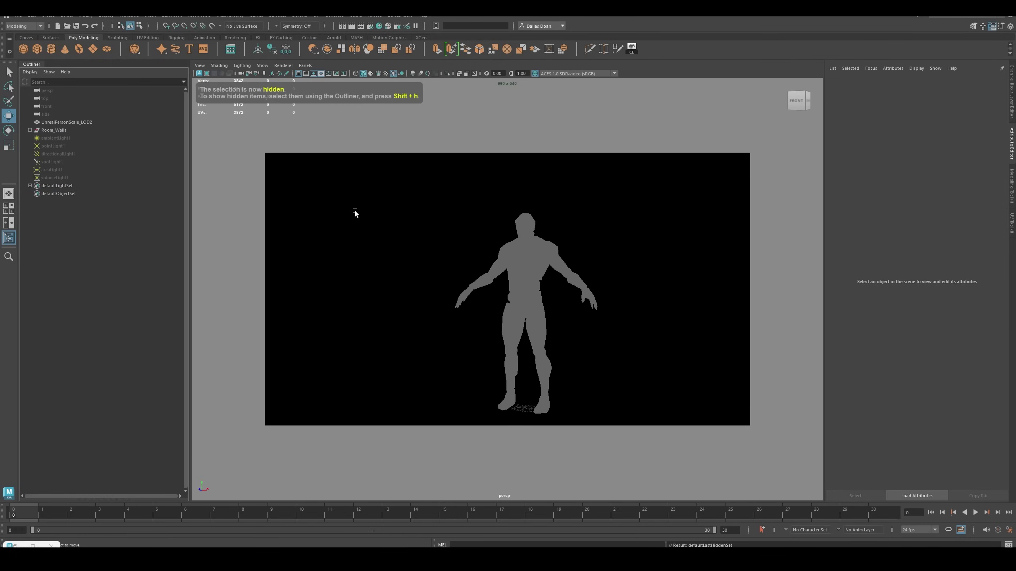
Unhide ambientLight1 so it is the only visible light
left_click(70, 138)
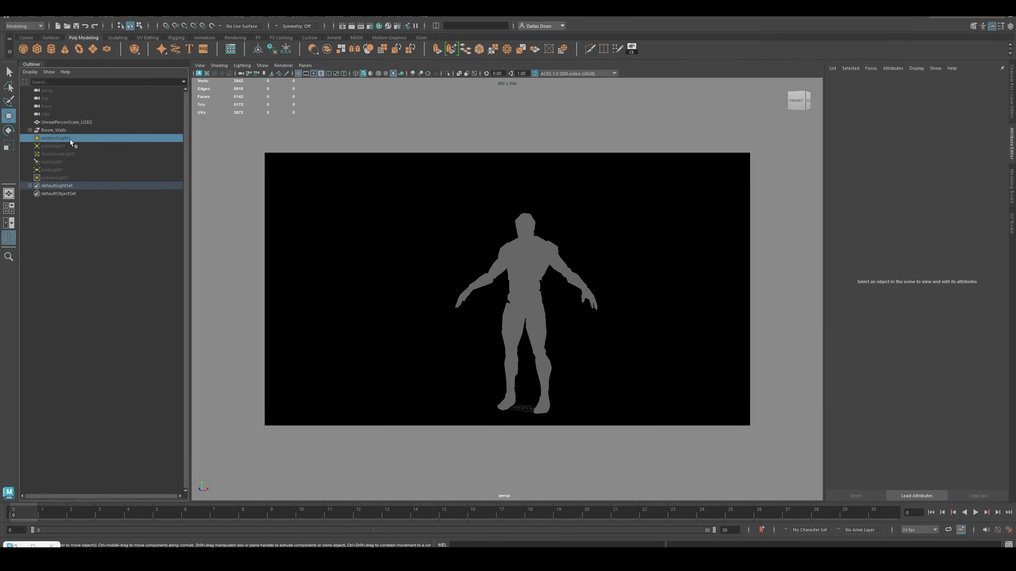
left_click(48, 16)
mouse_move(137, 61)
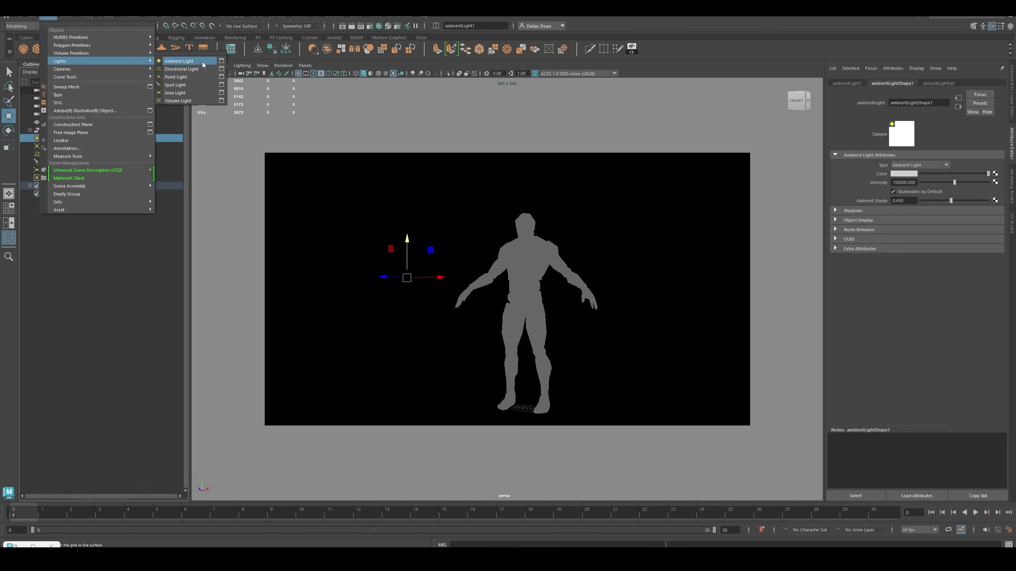
key("Escape")
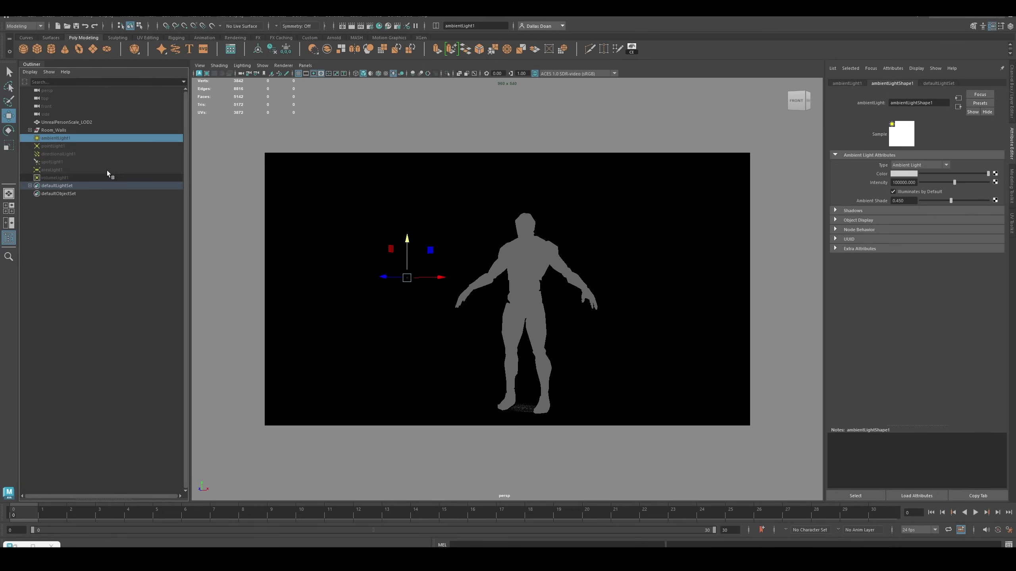
key("shift+h")
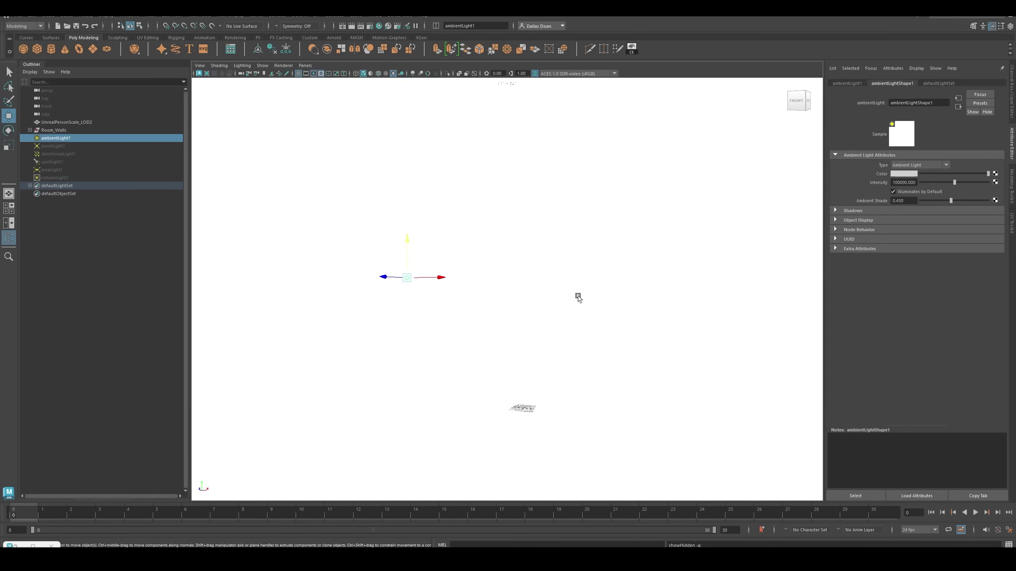
Open the Arnold RenderView on the right and restart its render of the ambient-lit scene
left_click(371, 17)
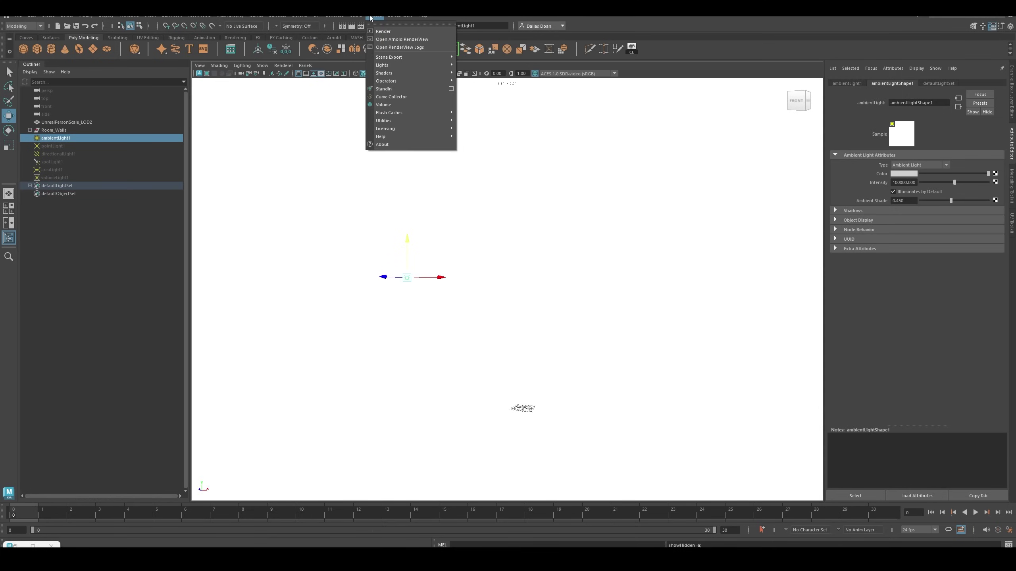
left_click(410, 40)
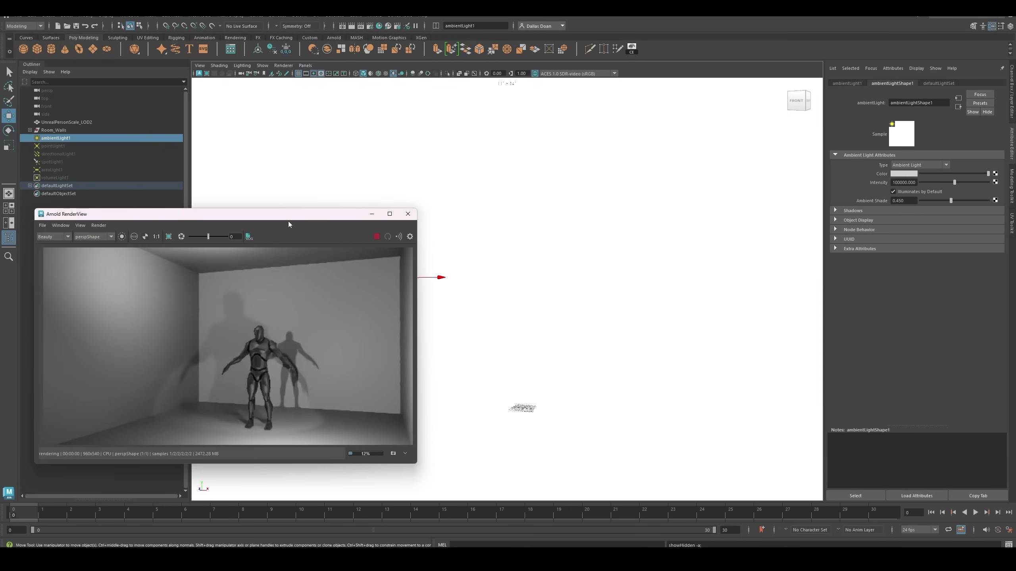
left_click_drag(288, 214, 768, 177)
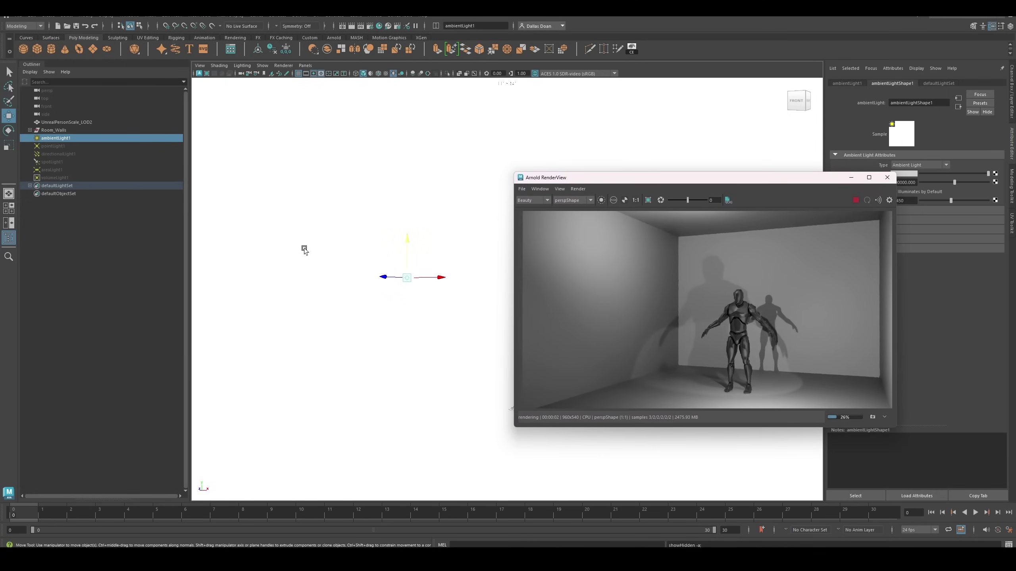
left_click(856, 200)
left_click(855, 201)
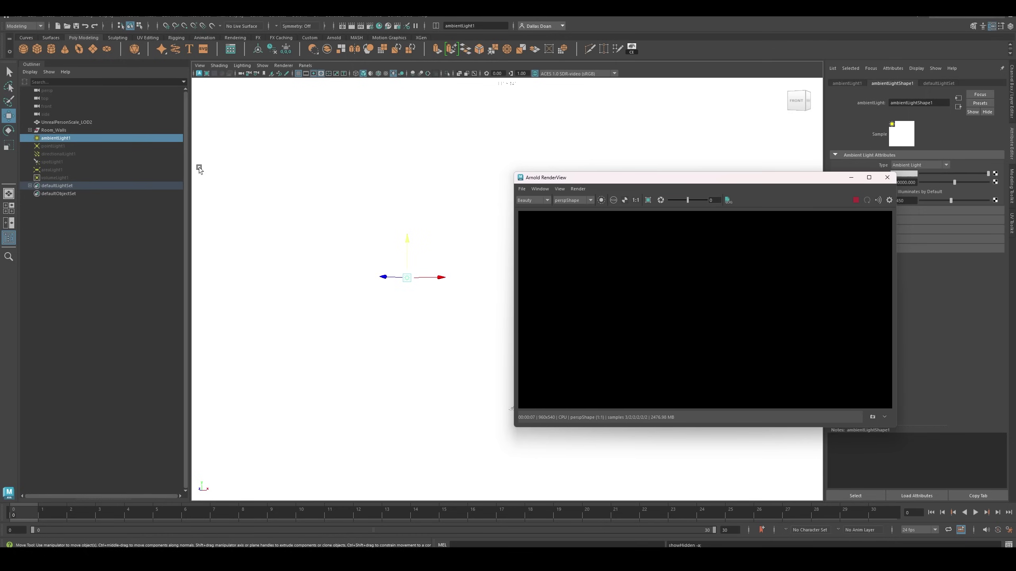
left_click(92, 148)
left_click(96, 138)
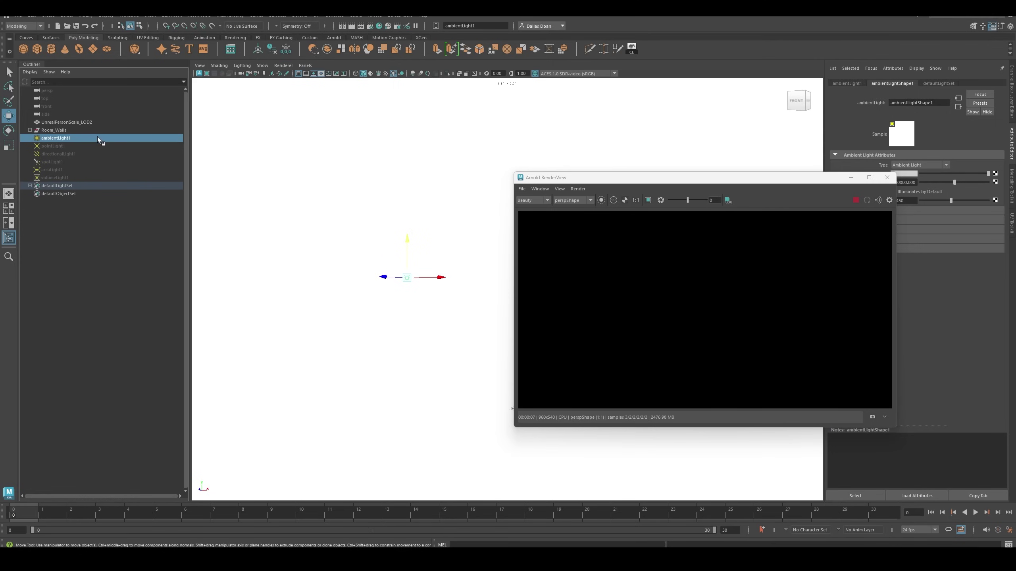
Hide ambientLight1 and unhide volumeLight1 to test it on its own
key("ctrl+h")
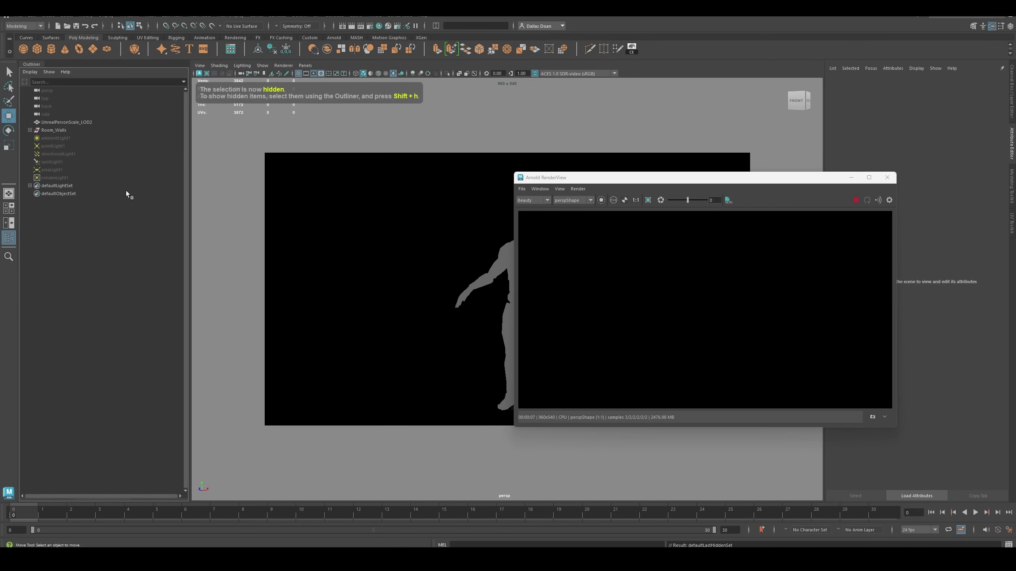
left_click(75, 177)
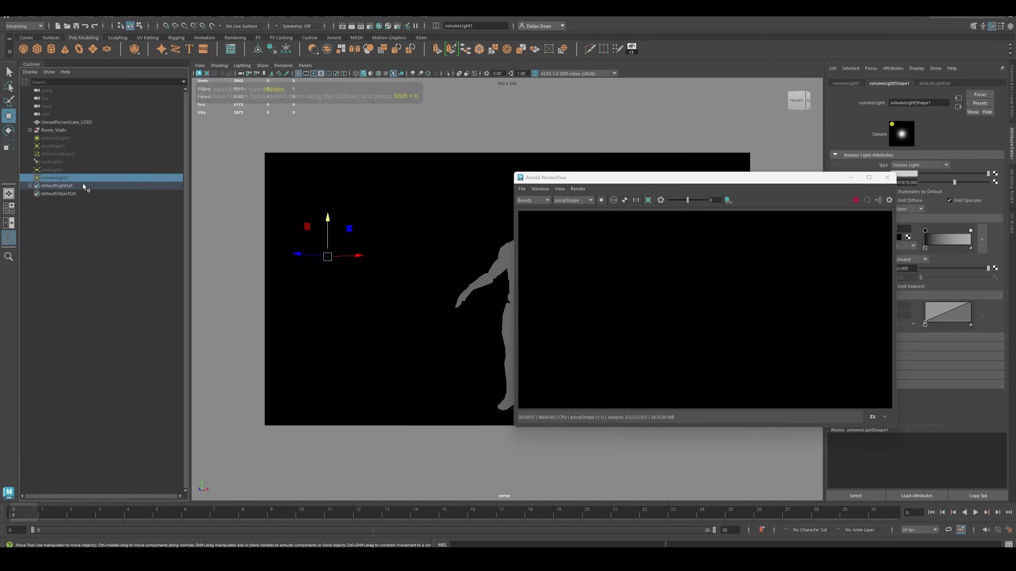
left_click(85, 170)
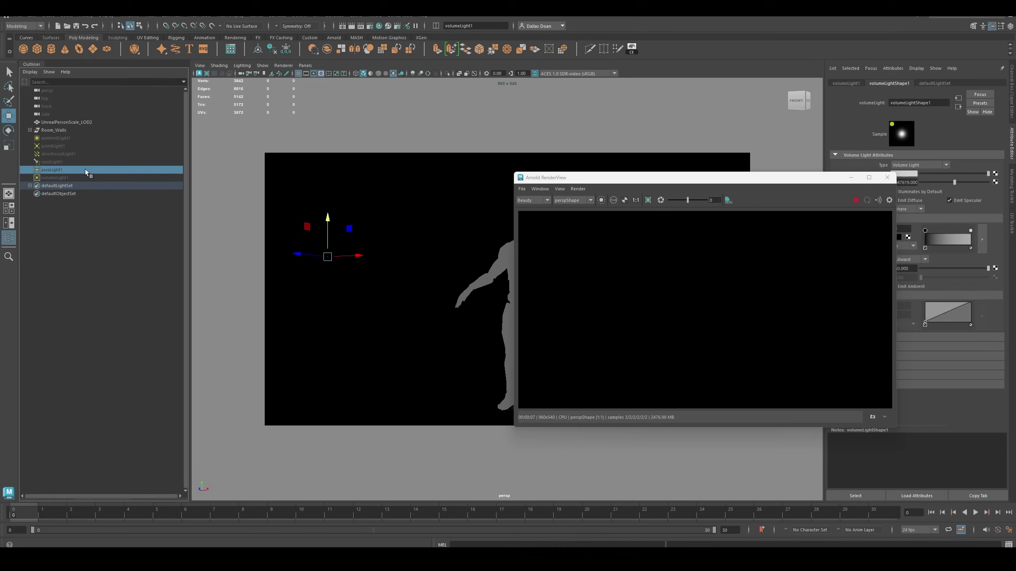
left_click(86, 176)
key("shift+h")
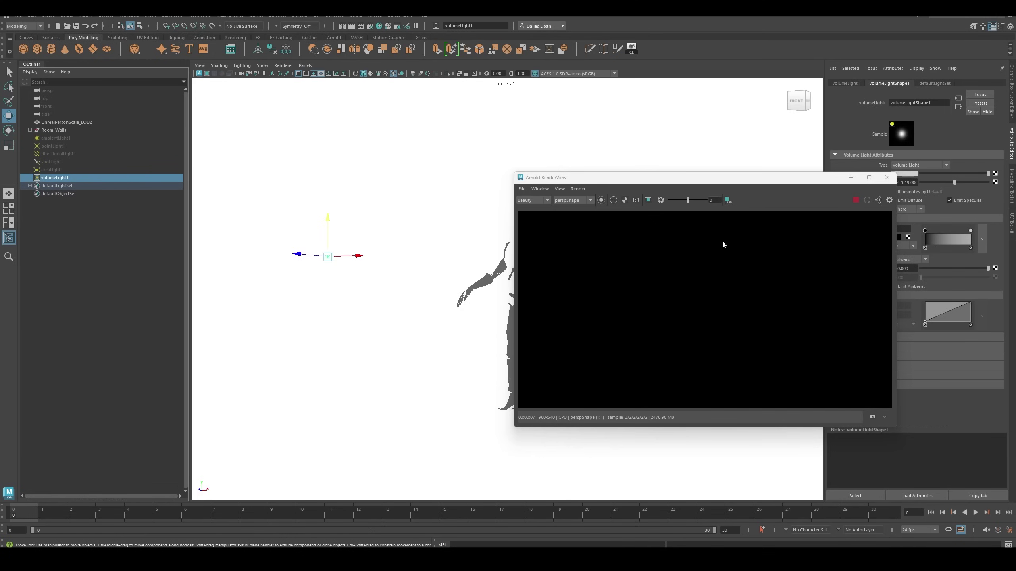
Move the RenderView off the mannequin and hide volumeLight1 again
left_click(82, 170)
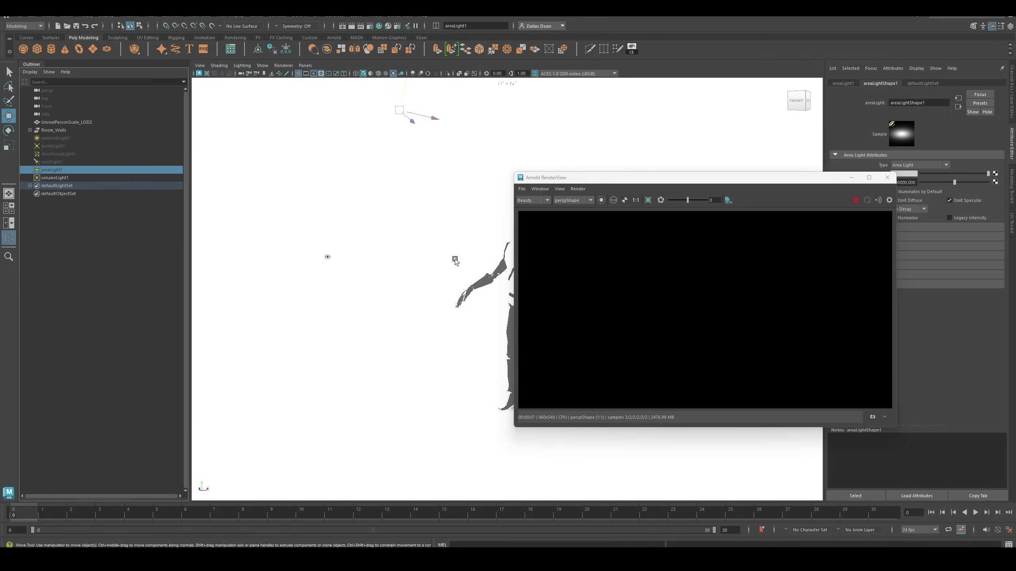
left_click_drag(686, 180, 823, 185)
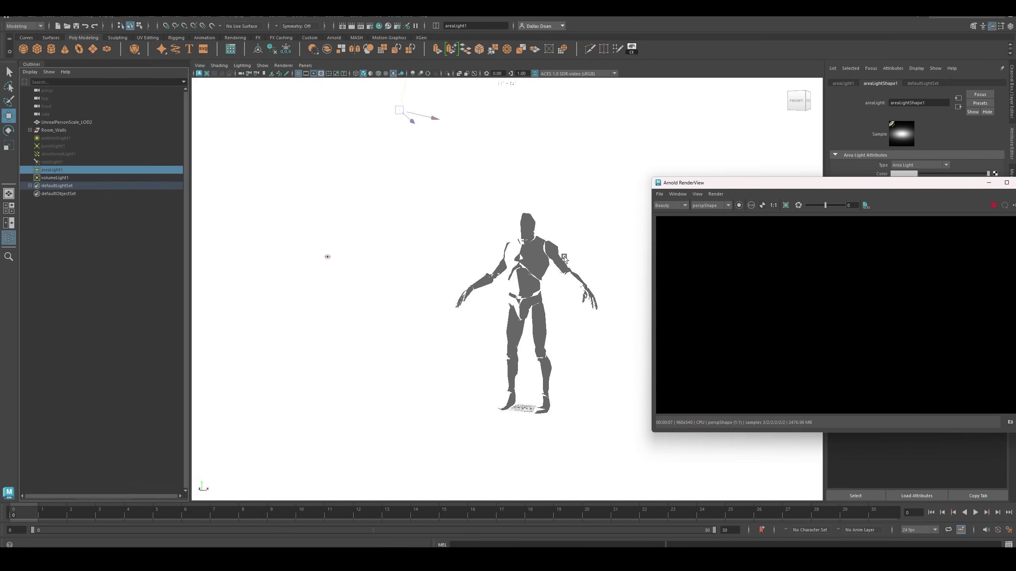
left_click_drag(704, 183, 598, 159)
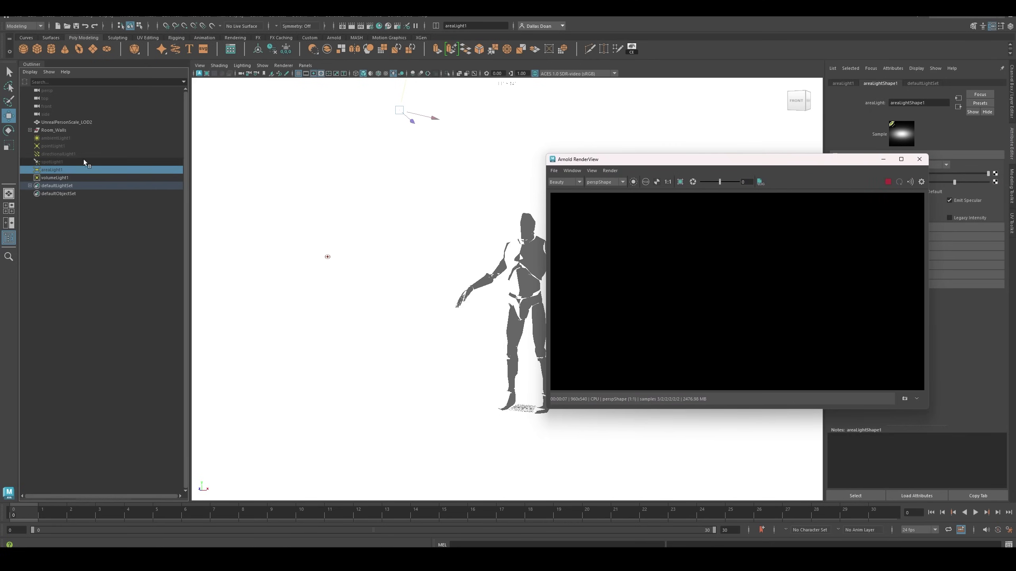
left_click(55, 178)
key("ctrl+h")
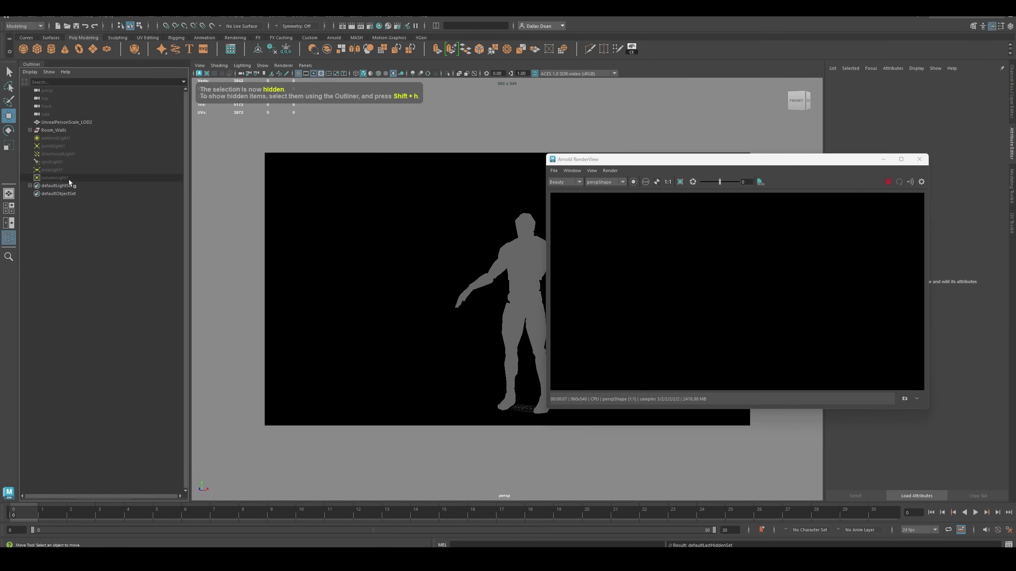
Unhide pointLight1 and add a new directional light to the room
left_click(74, 147)
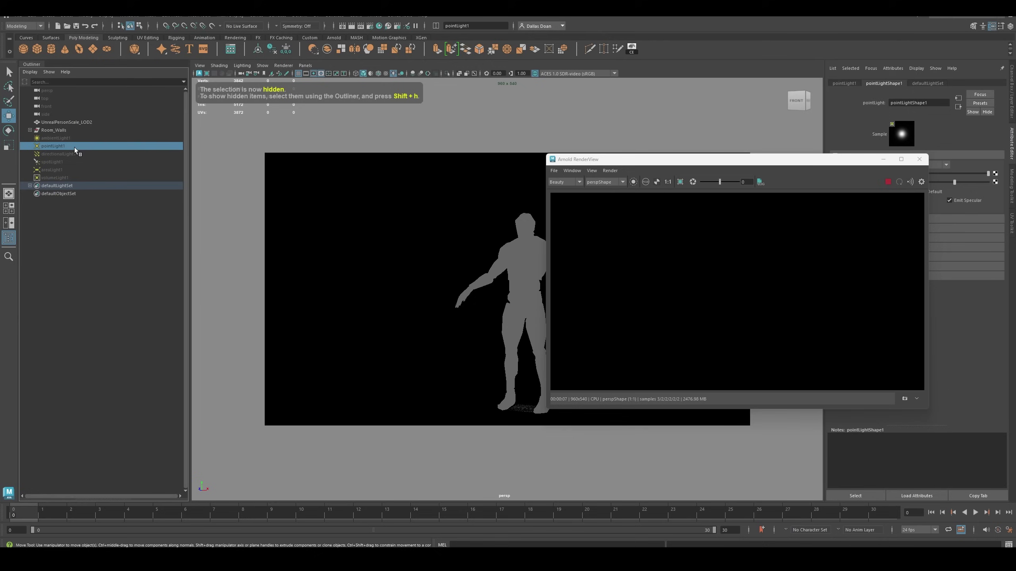
key("shift+h")
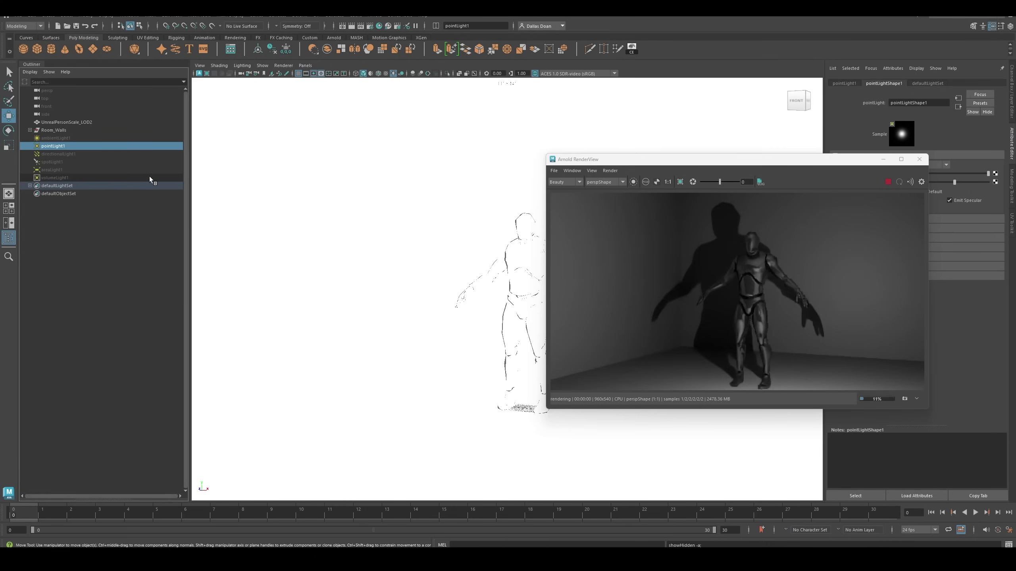
left_click(48, 16)
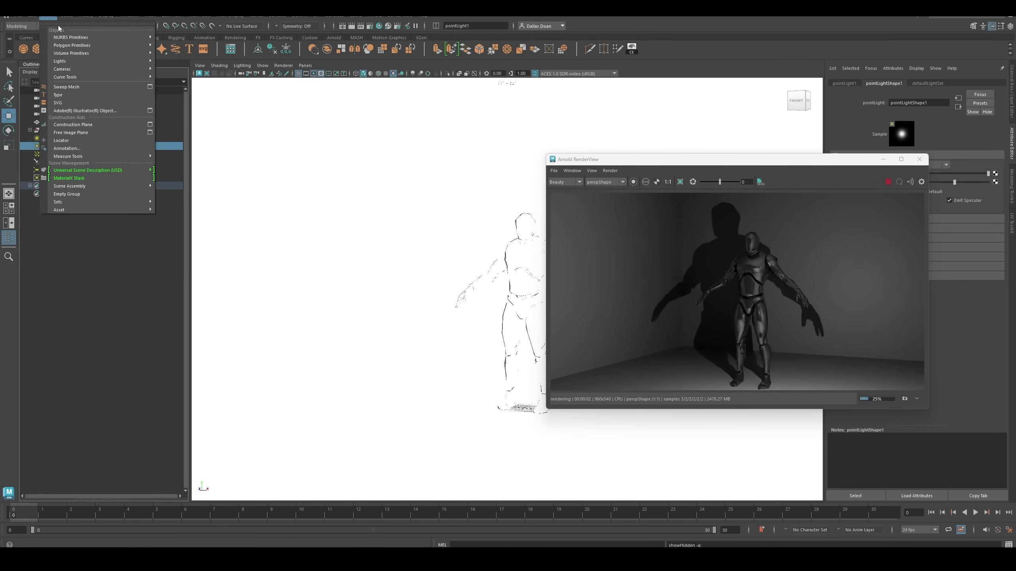
mouse_move(89, 61)
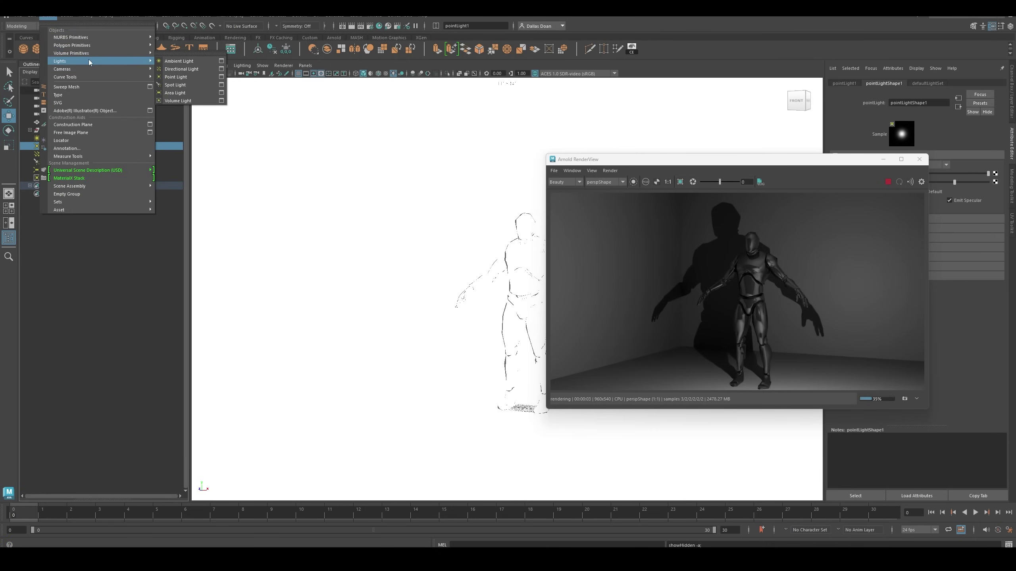
left_click(182, 68)
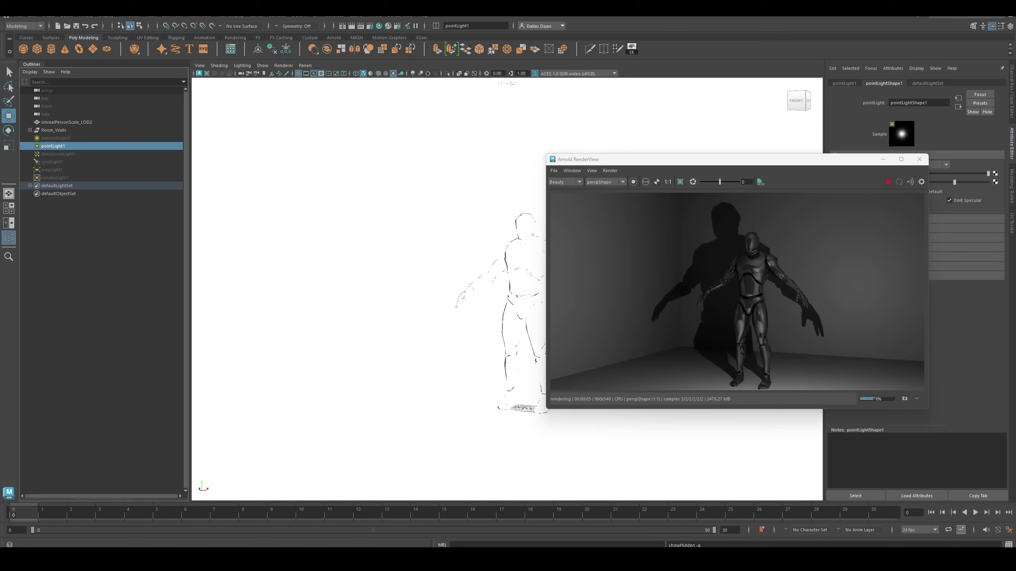
left_click(74, 146)
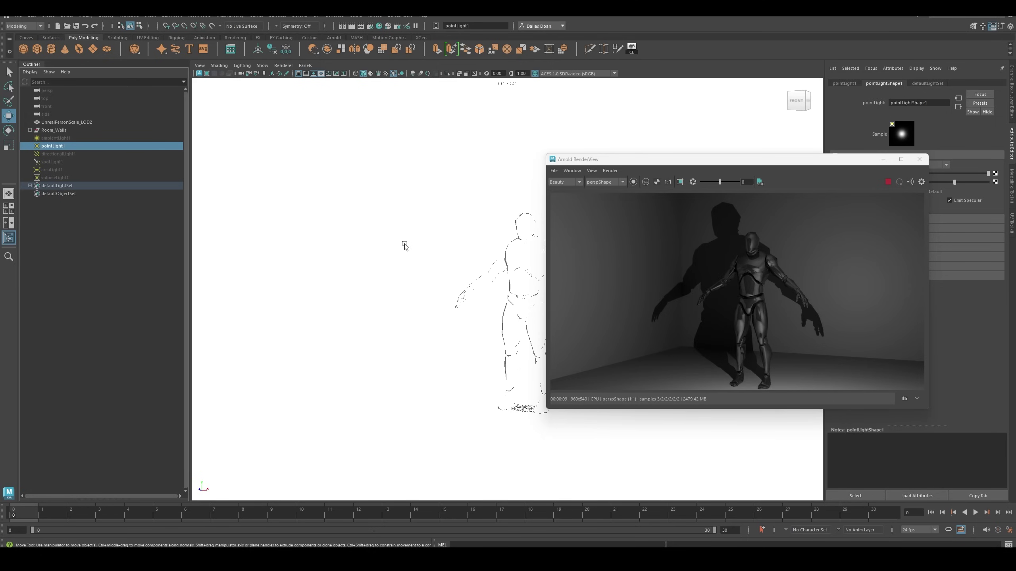
In textured display, drag pointLight1 to the mannequin's left so the shadow hits the right wall
key("6")
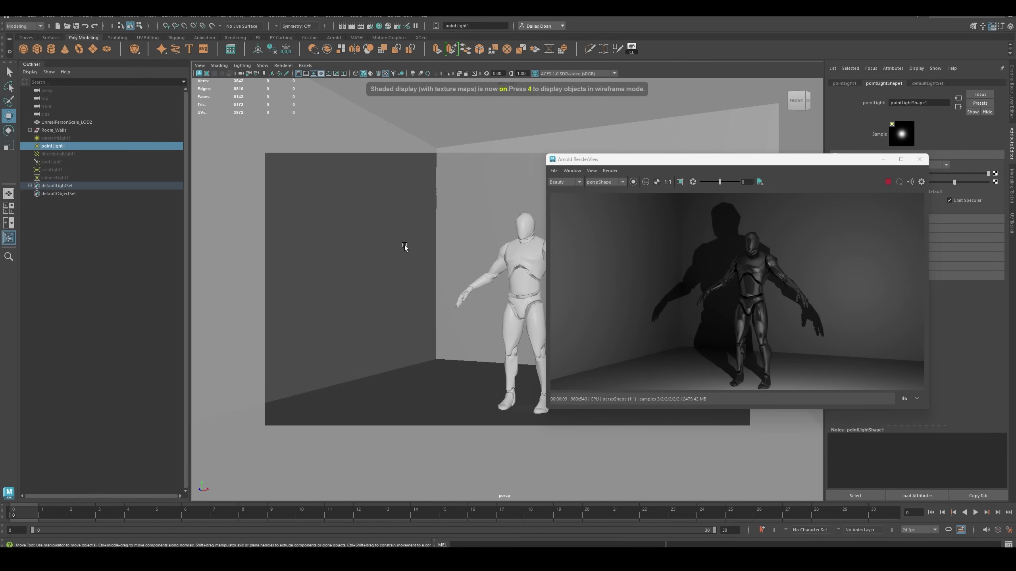
left_click_drag(651, 163, 755, 139)
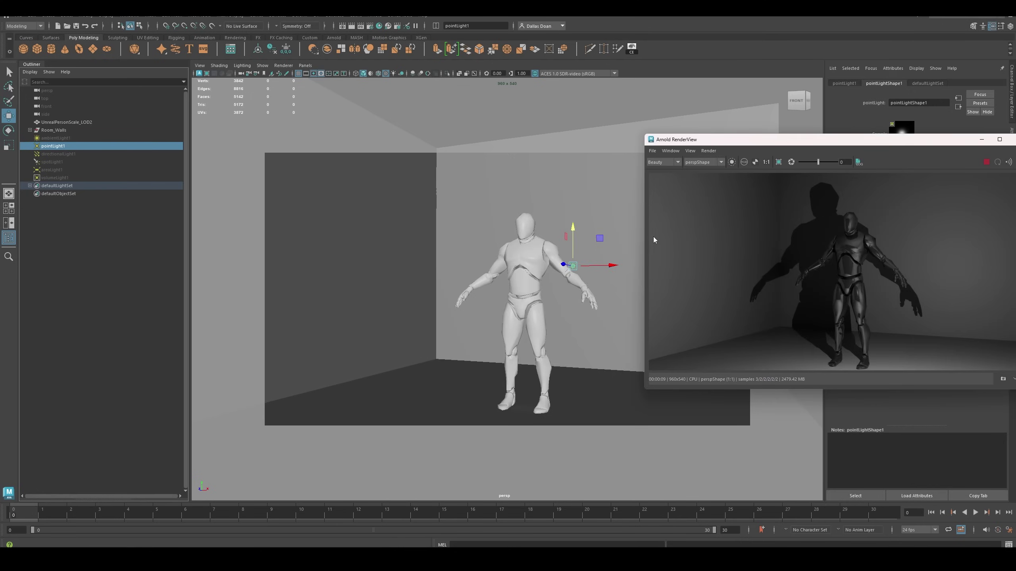
left_click_drag(573, 265, 446, 256)
left_click_drag(796, 139, 694, 131)
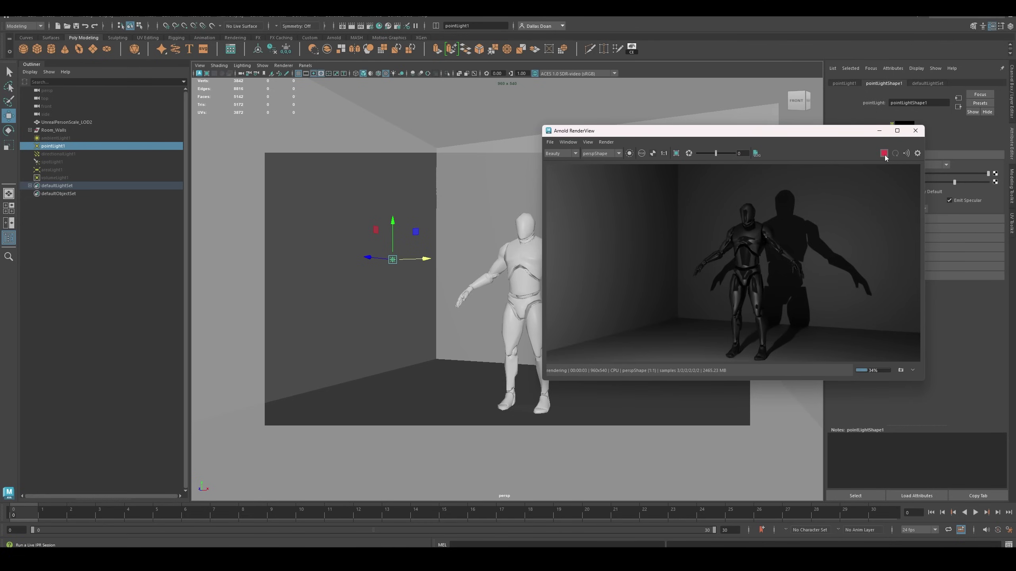
Set pointLight1 intensity to 1 and reopen the Arnold RenderView to compare
left_click_drag(873, 135, 831, 178)
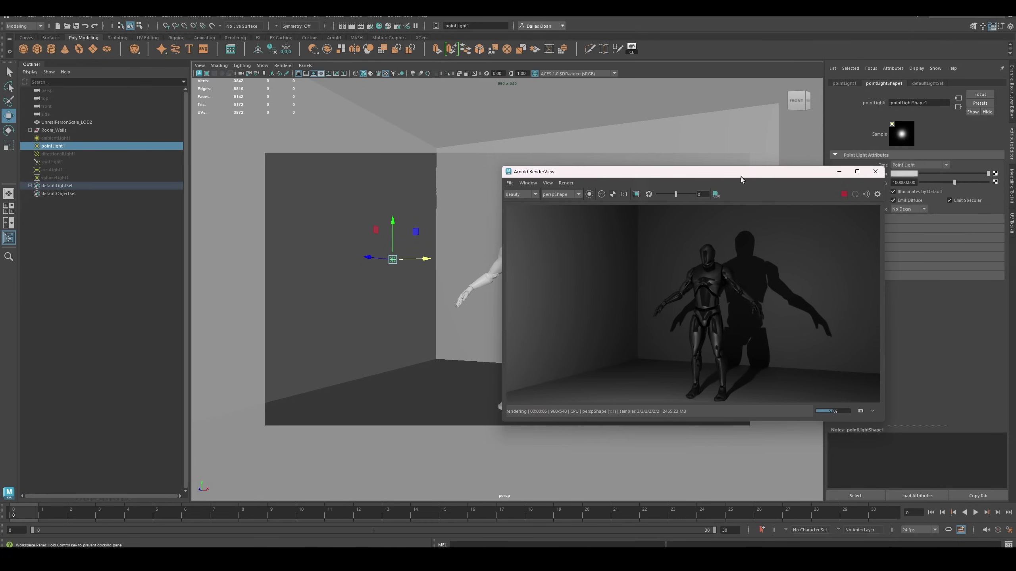
left_click(838, 175)
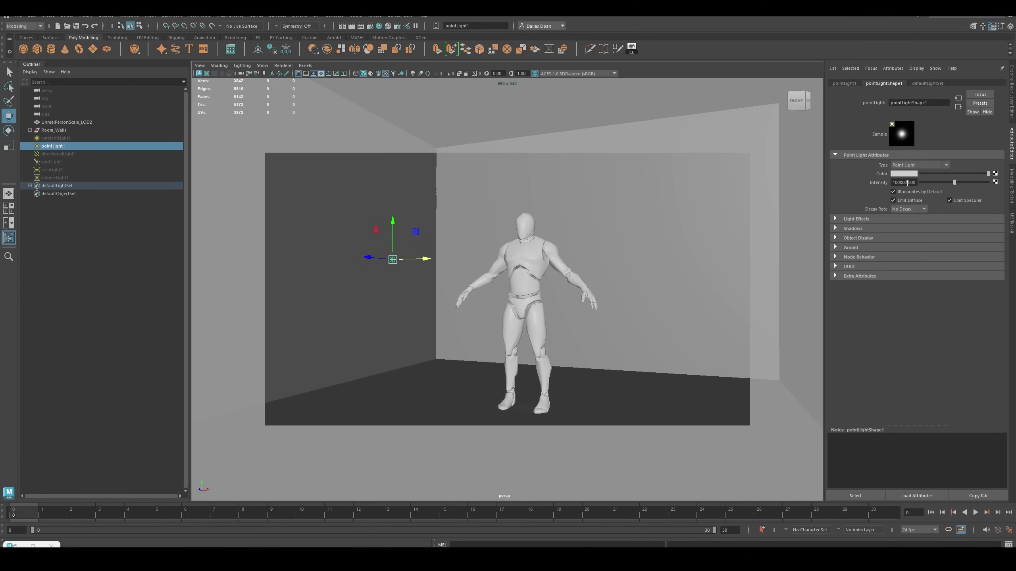
left_click_drag(908, 183, 855, 184)
type("1")
key("Return")
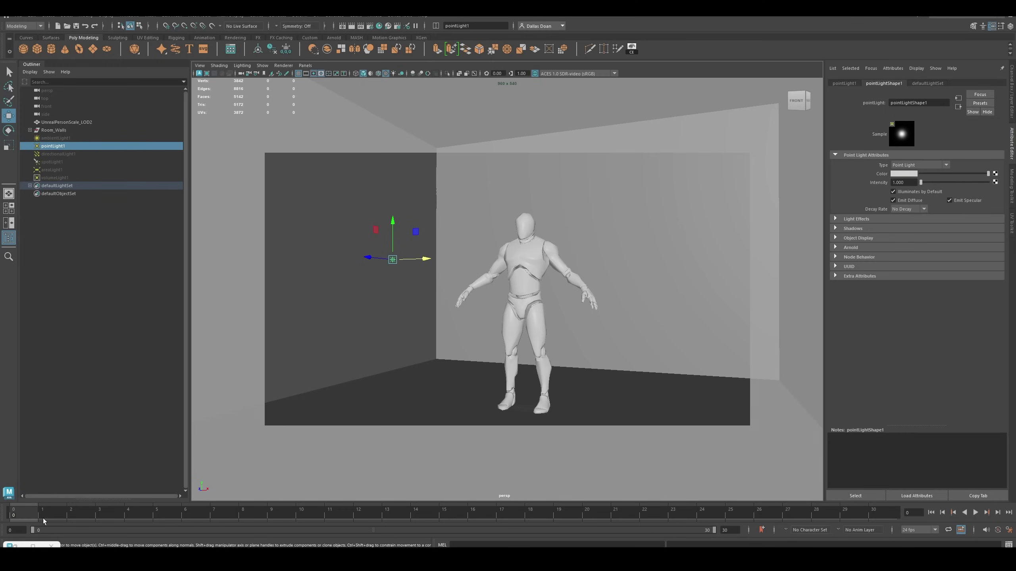
left_click(351, 25)
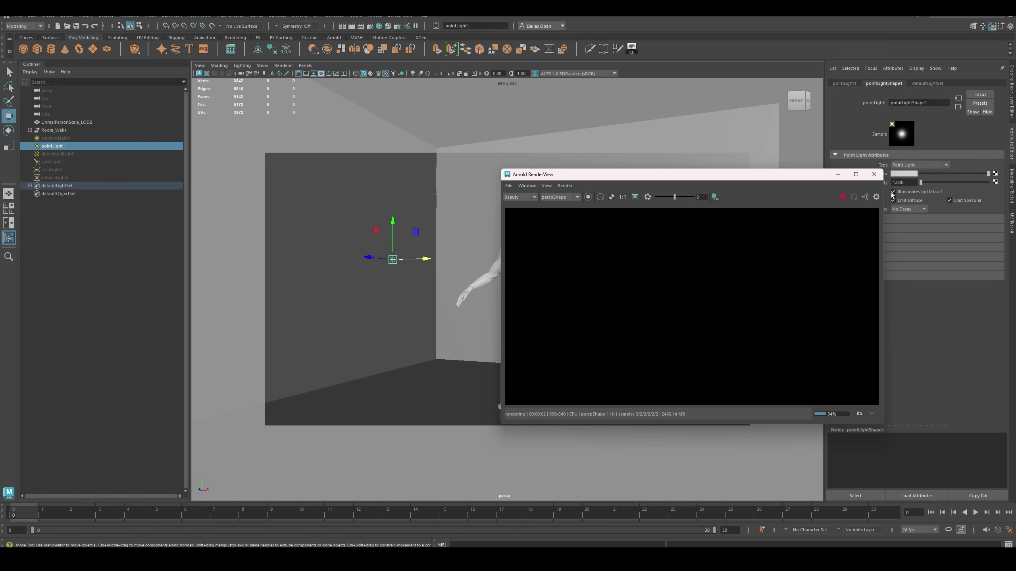
Try point light intensity 10000, settle on 100000, and minimize the RenderView
left_click(900, 182)
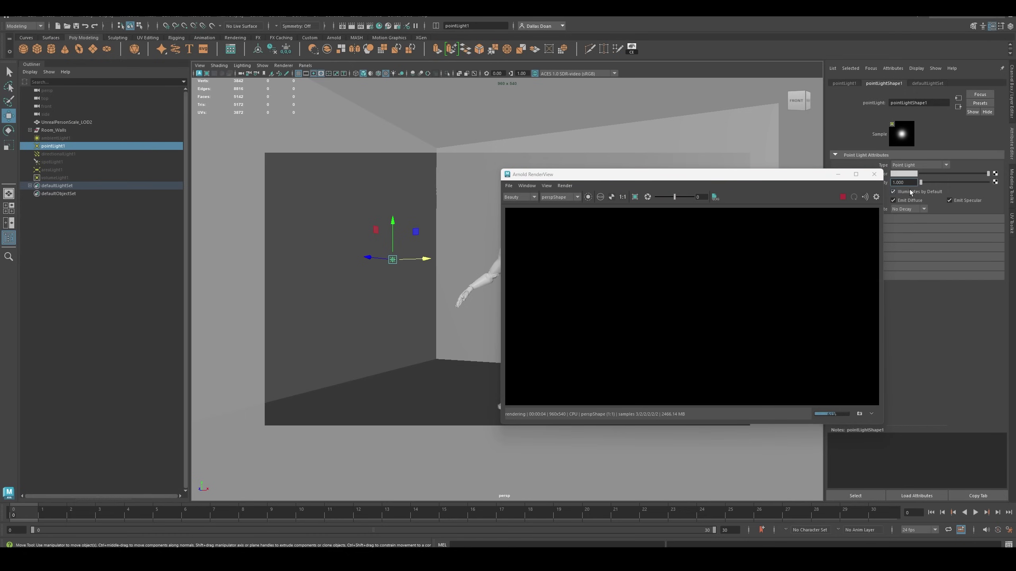
type("10000")
key("Return")
type("0")
key("Return")
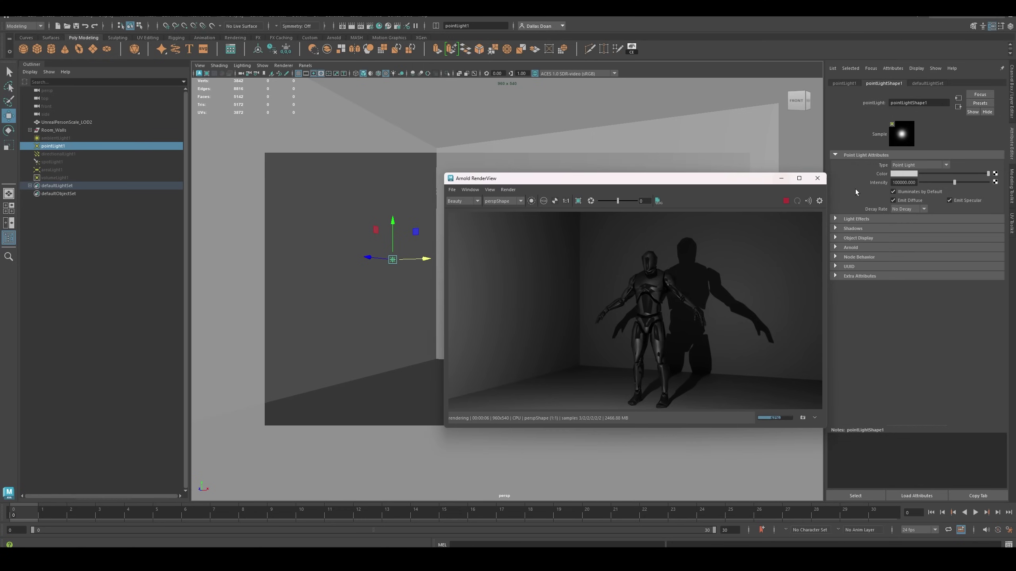
left_click(782, 175)
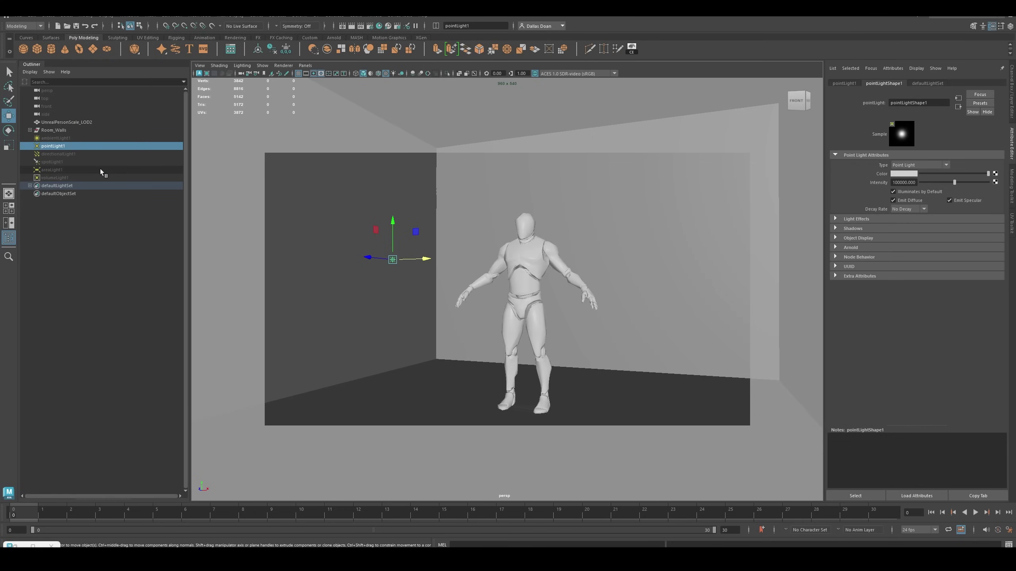
Unhide directionalLight1 and restore the minimized Arnold RenderView
left_click(56, 154)
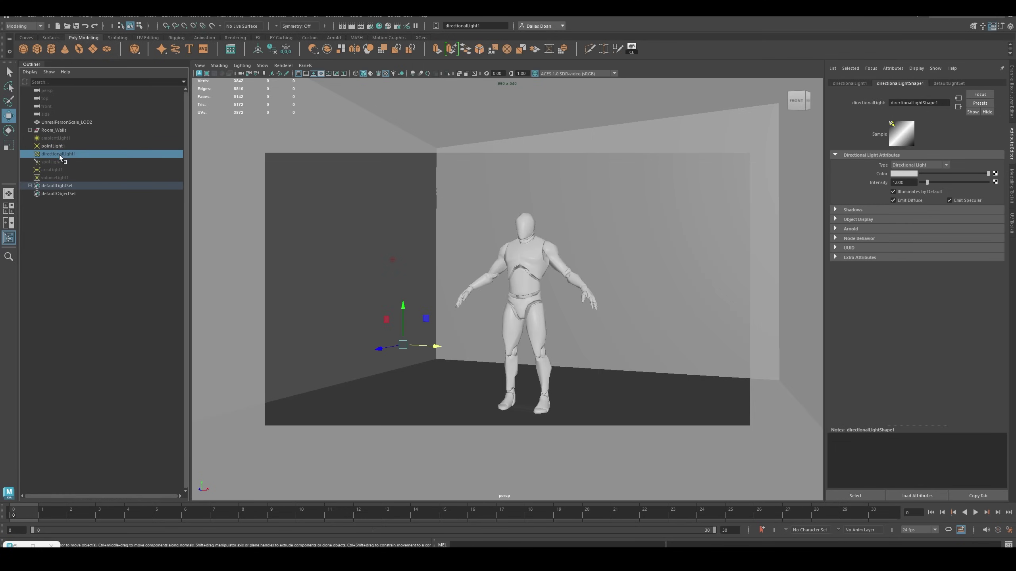
key("shift+h")
left_click(9, 546)
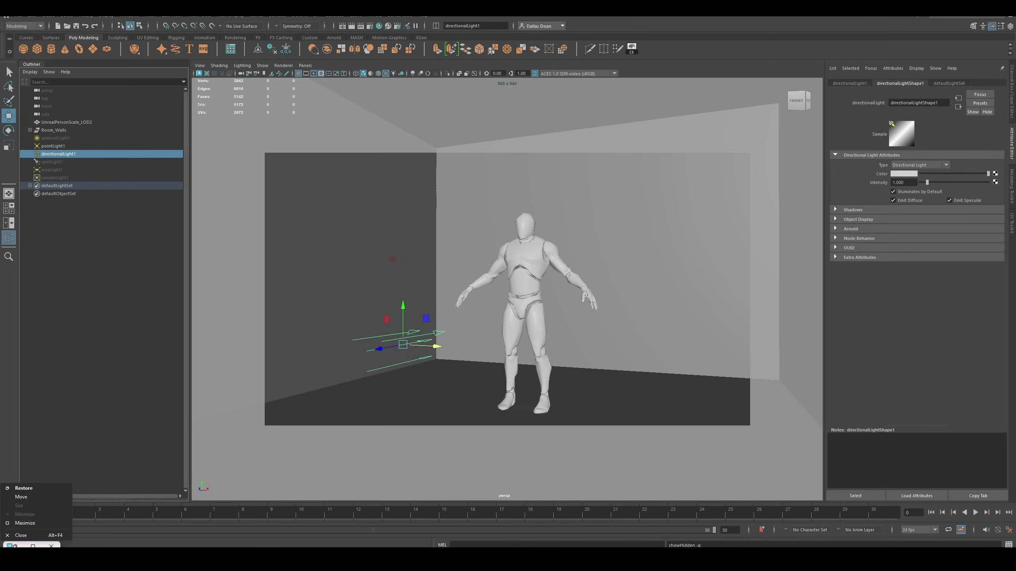
left_click(24, 488)
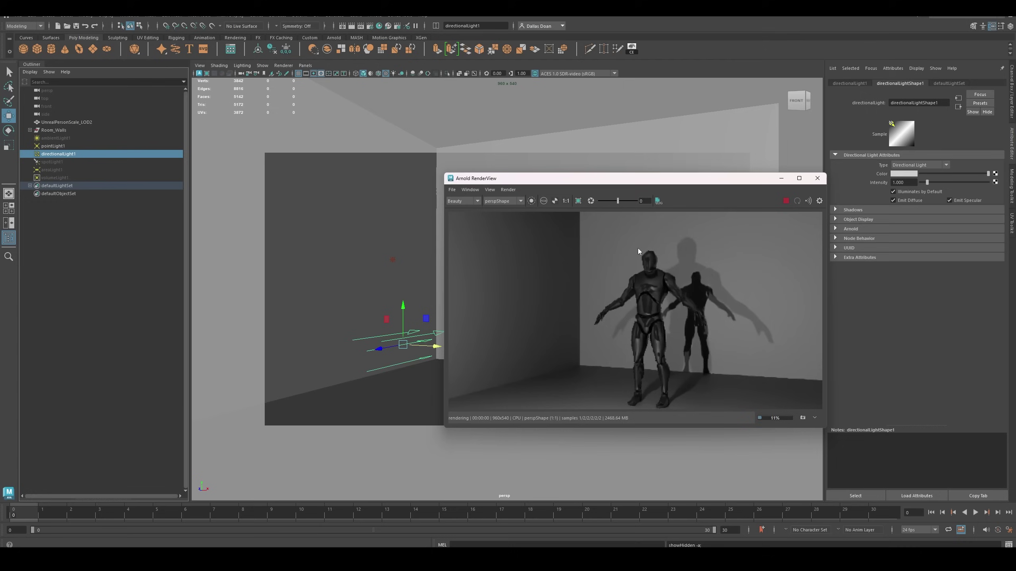
Rotate directionalLight1 about 39° around Y to cast a second shadow on the back wall
left_click_drag(700, 179, 729, 181)
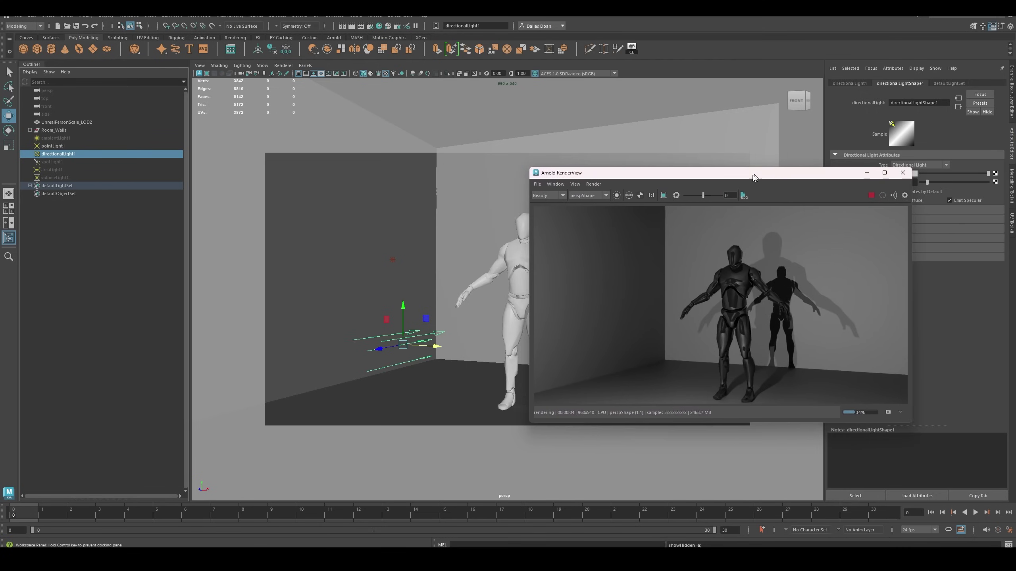
left_click_drag(753, 177, 743, 261)
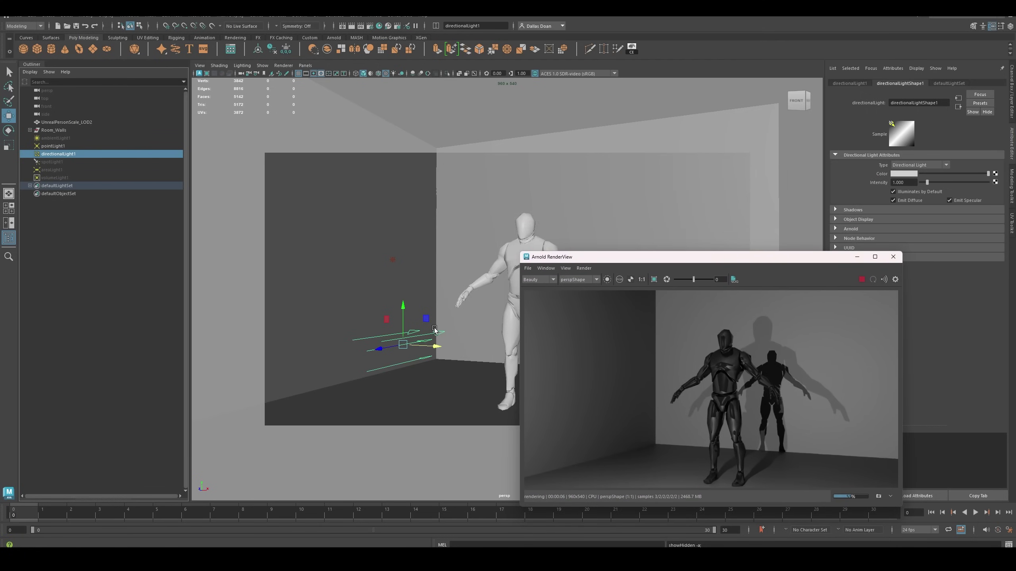
key("e")
left_click_drag(421, 351, 436, 334)
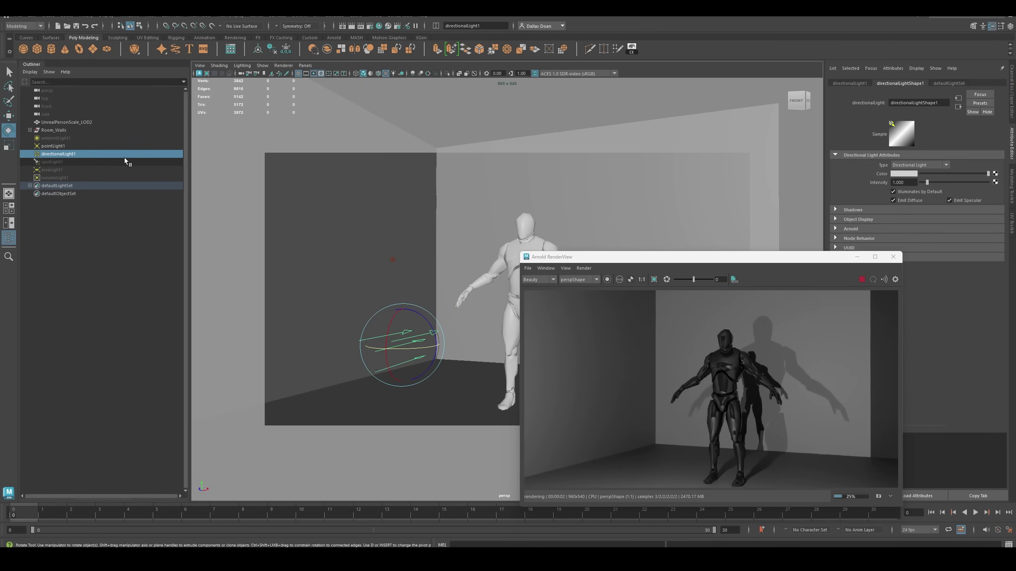
Hide pointLight1 so only the directional light illuminates the scene
left_click(96, 154)
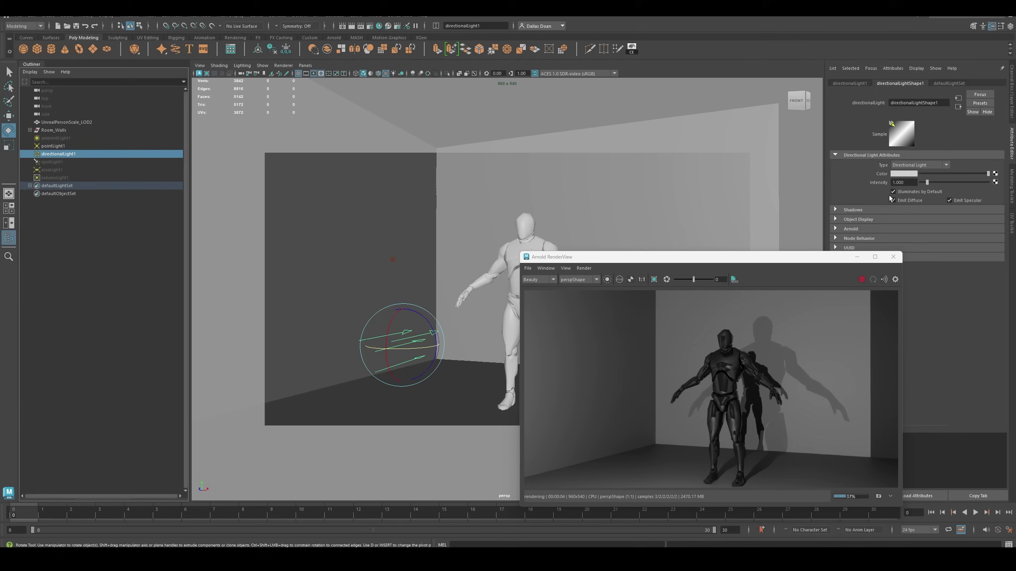
left_click(896, 183)
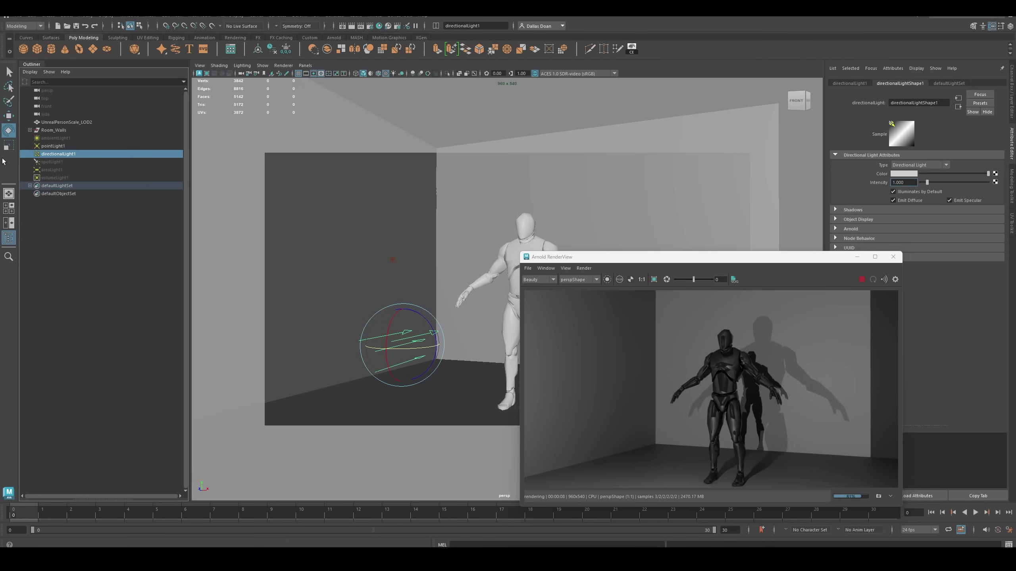
left_click(53, 146)
key("ctrl+h")
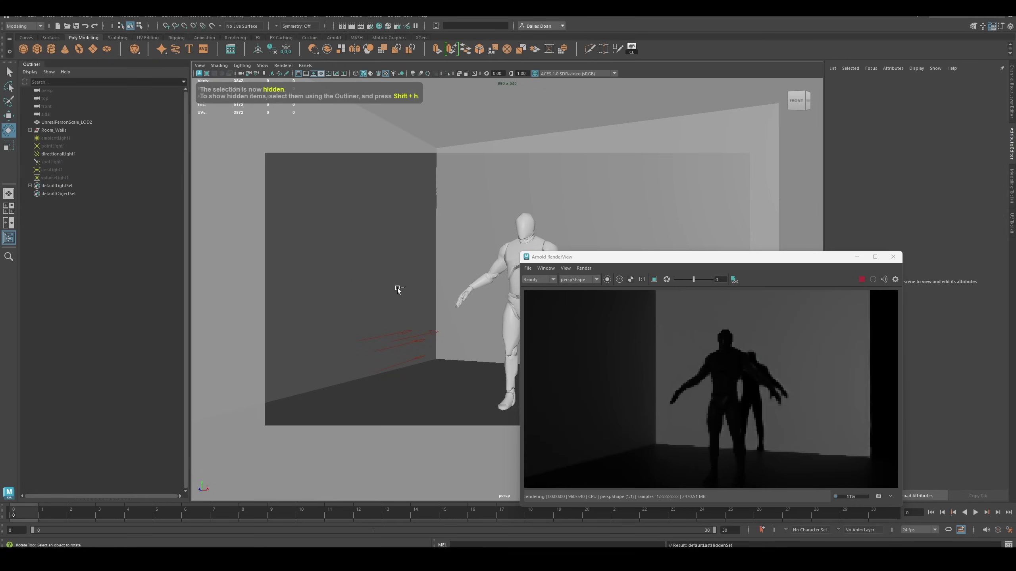
Raise directionalLight1 intensity to 10, then to 100
left_click(58, 154)
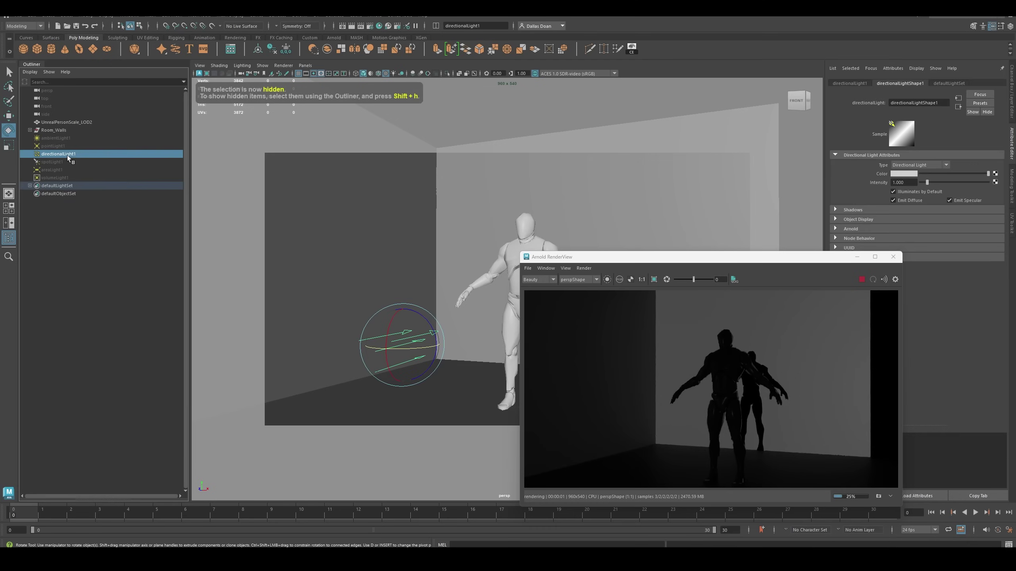
left_click(893, 182)
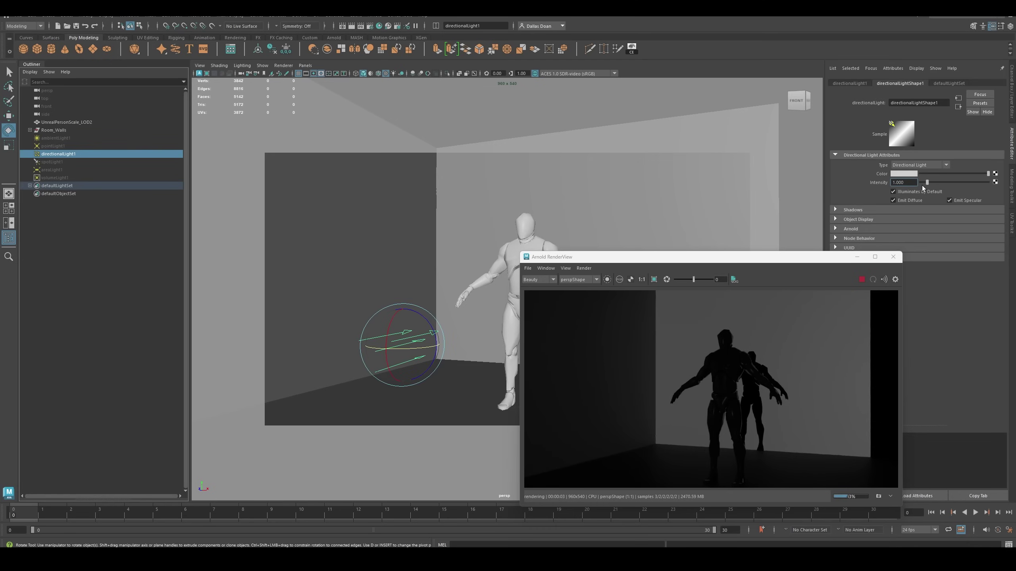
type("0")
key("Return")
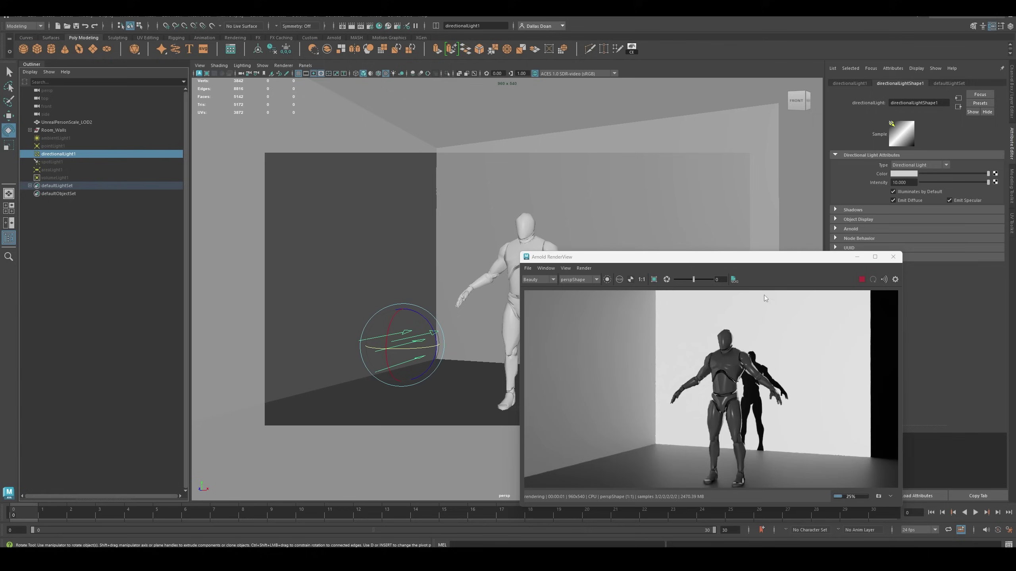
left_click(896, 182)
type("0")
key("Return")
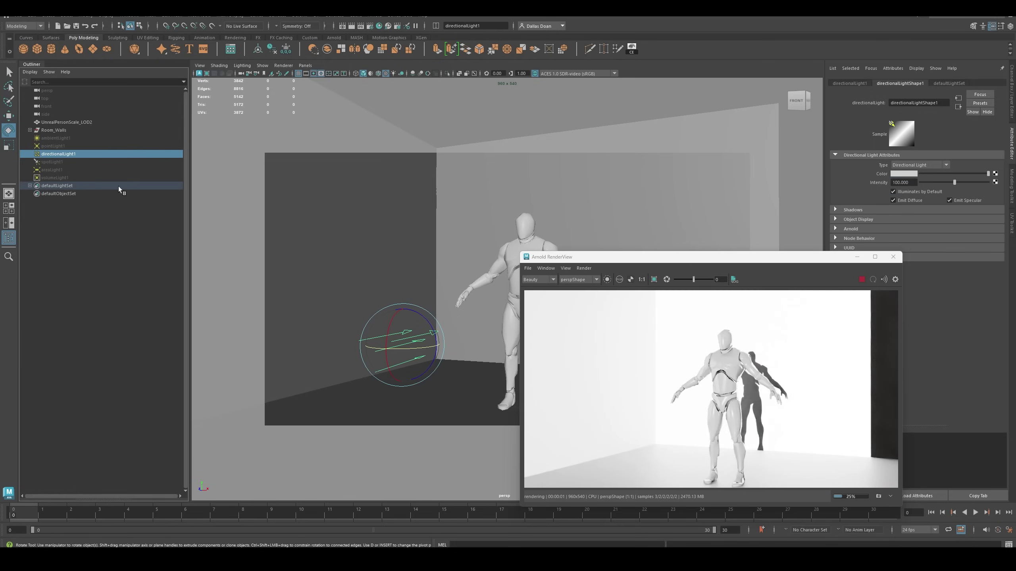
Rotate the directional light to shift the shadow and lower its intensity to 10
left_click_drag(407, 347, 385, 317)
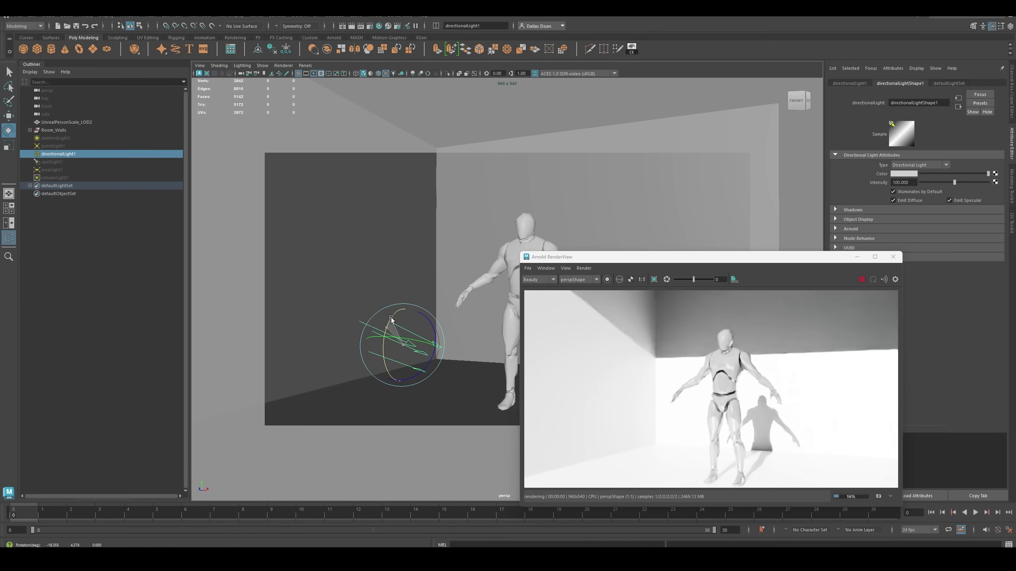
left_click(899, 182)
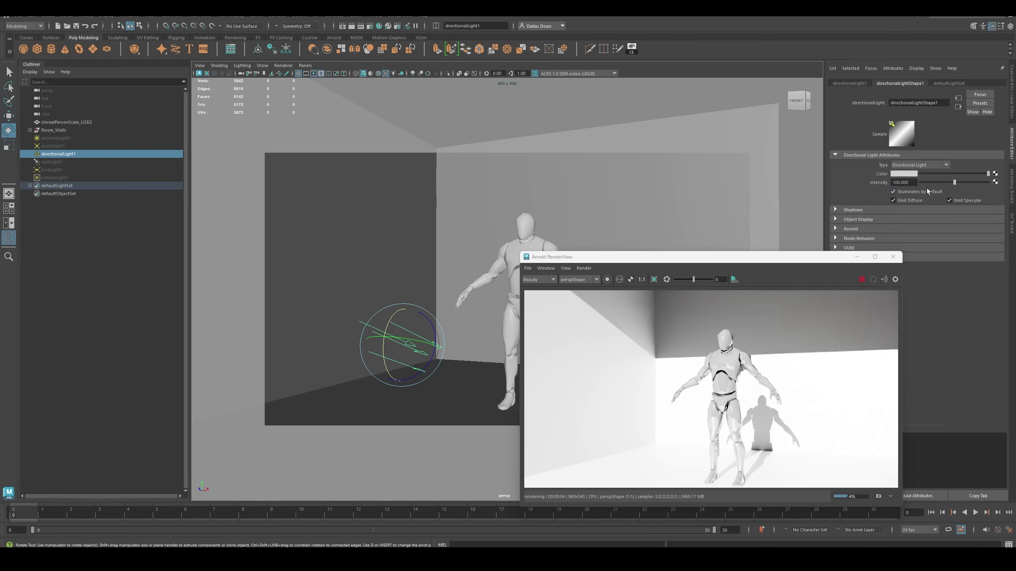
type("10")
key("Return")
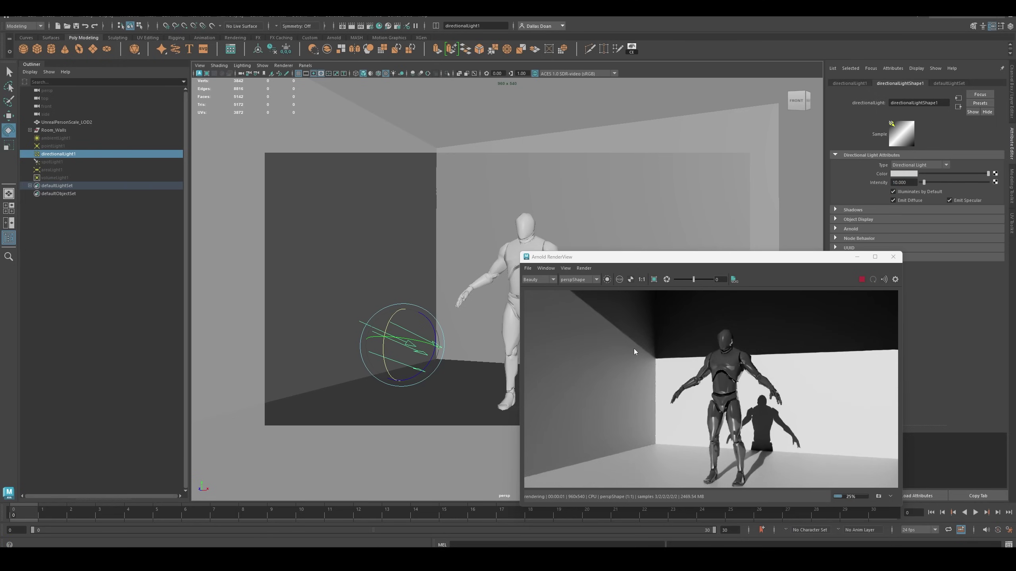
Raise the directional light higher in the room and tilt it to a new angle
key("w")
left_click_drag(412, 316, 429, 222)
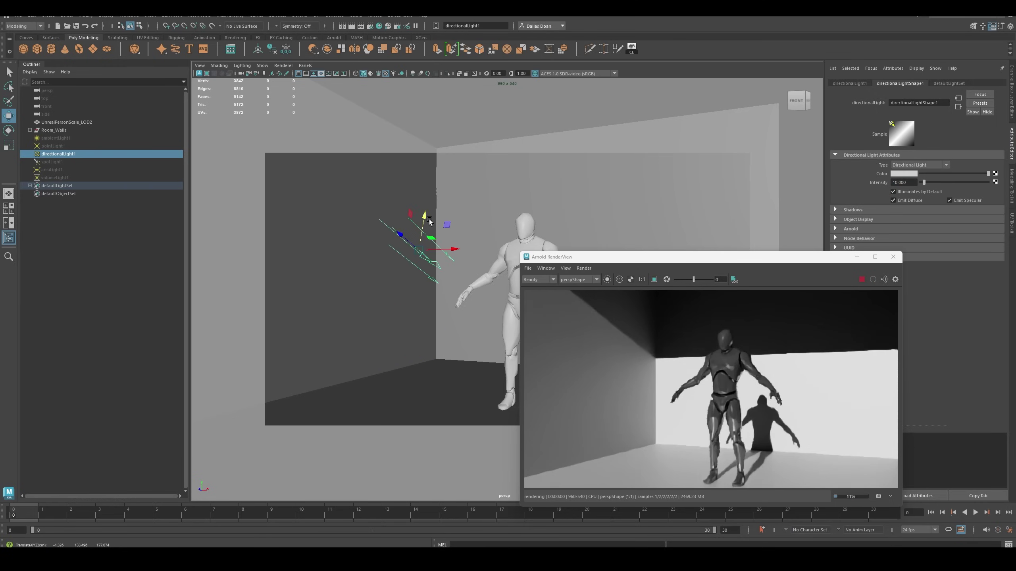
key("e")
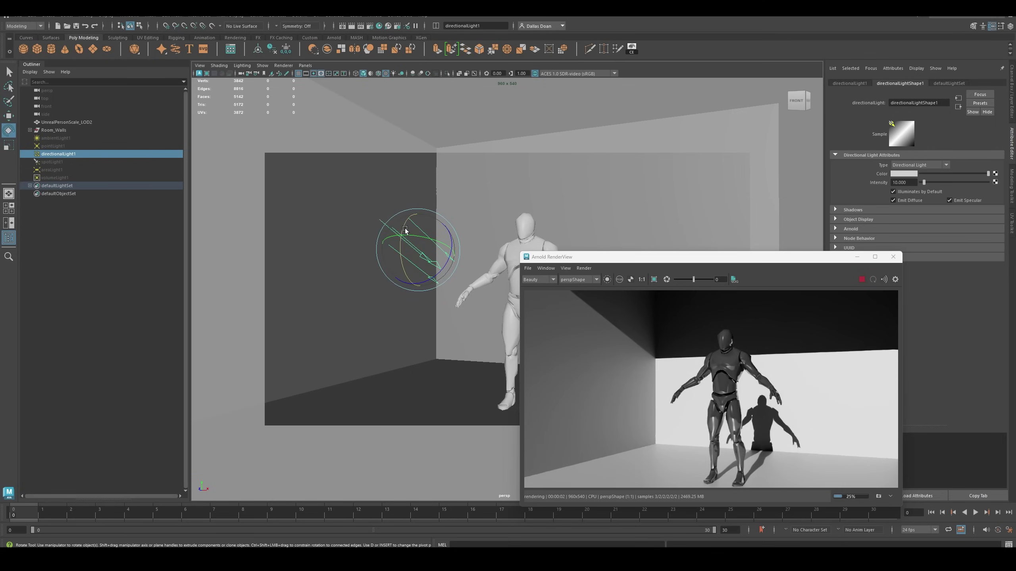
left_click_drag(402, 240, 467, 247)
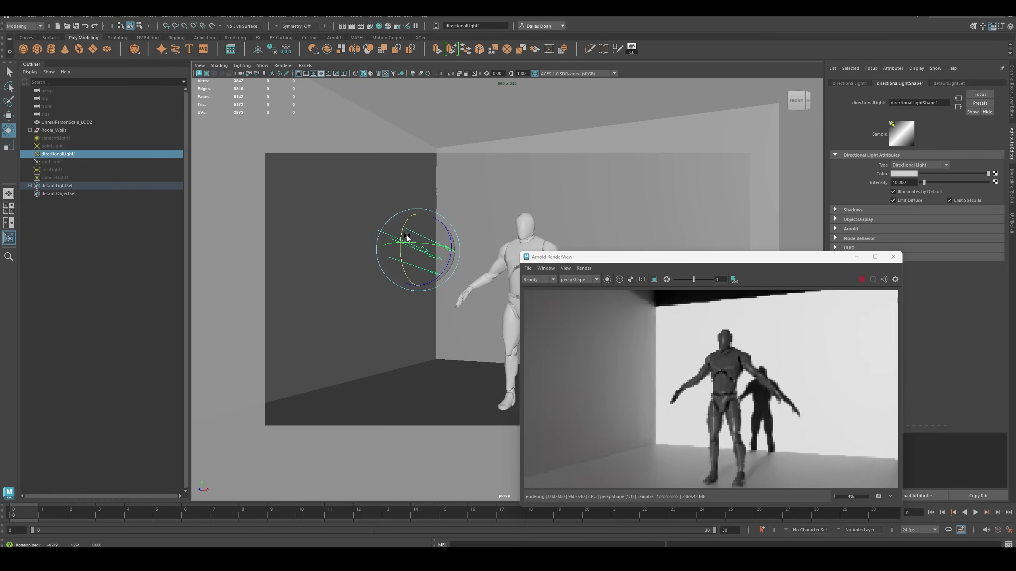
key("w")
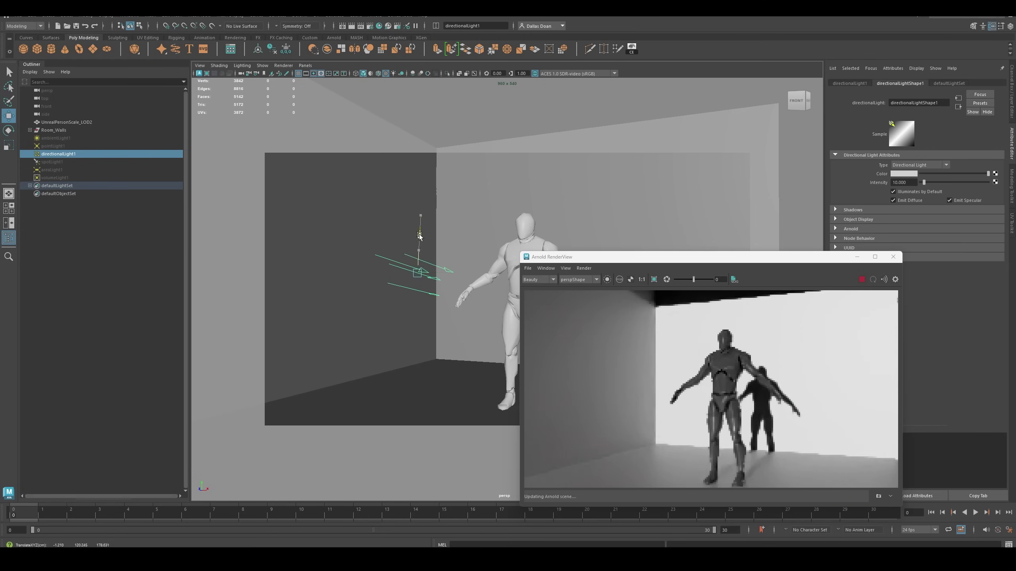
Set the directional light intensity back to 100, then settle on 50
left_click(901, 182)
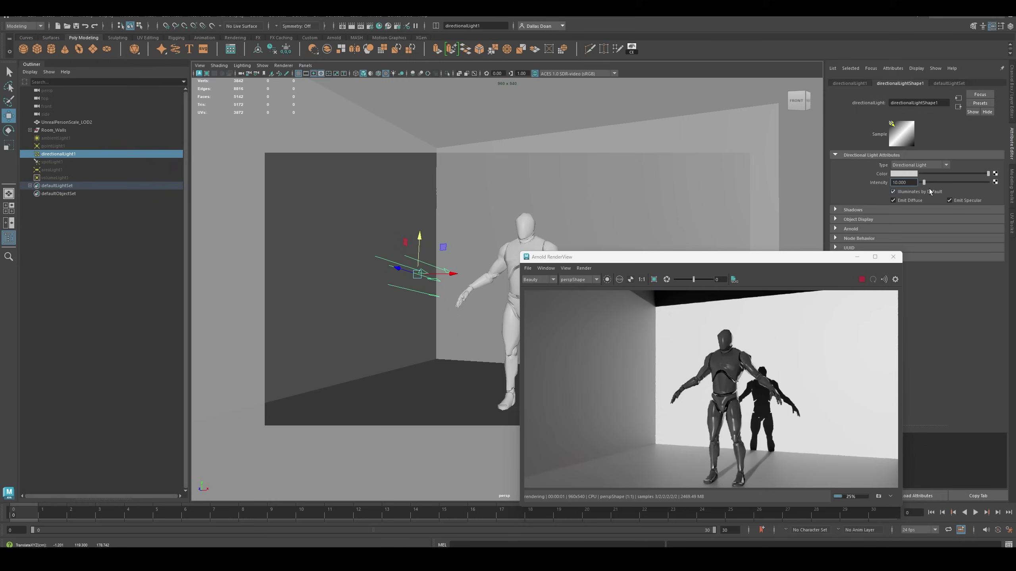
type("0")
key("Return")
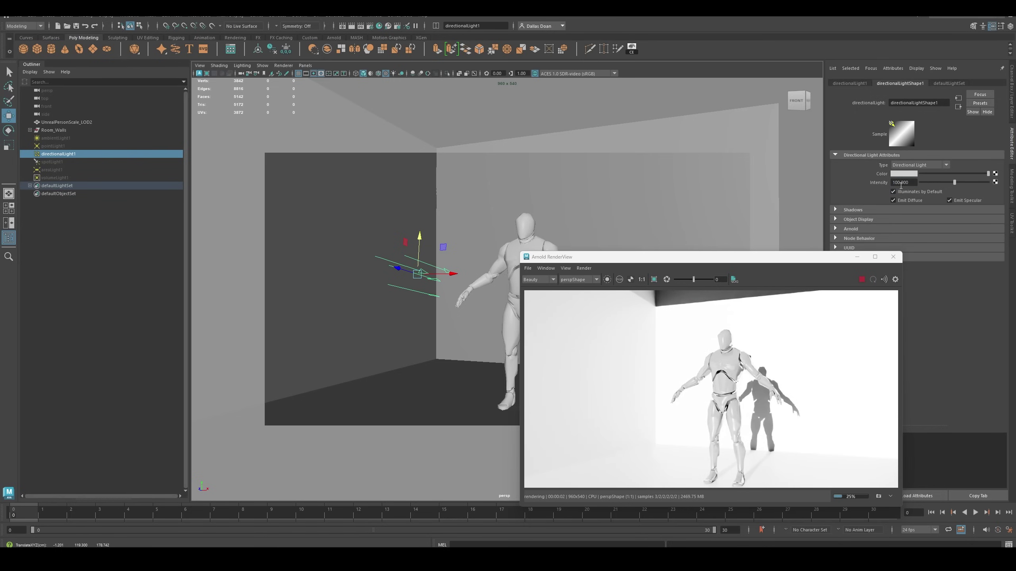
left_click_drag(901, 183, 865, 184)
type("50")
key("Return")
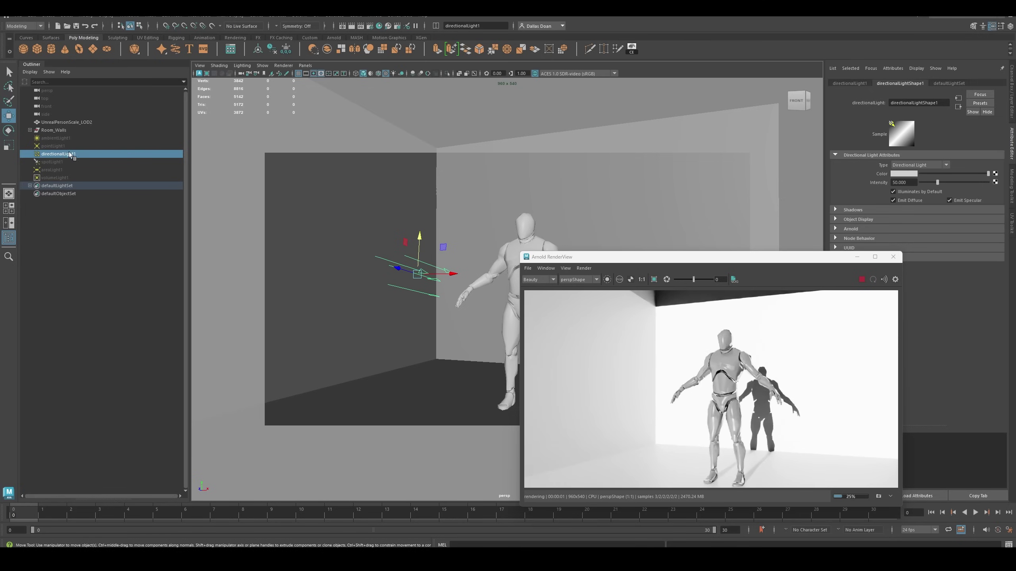
Lower directionalLight1's intensity to 10
left_click(76, 147)
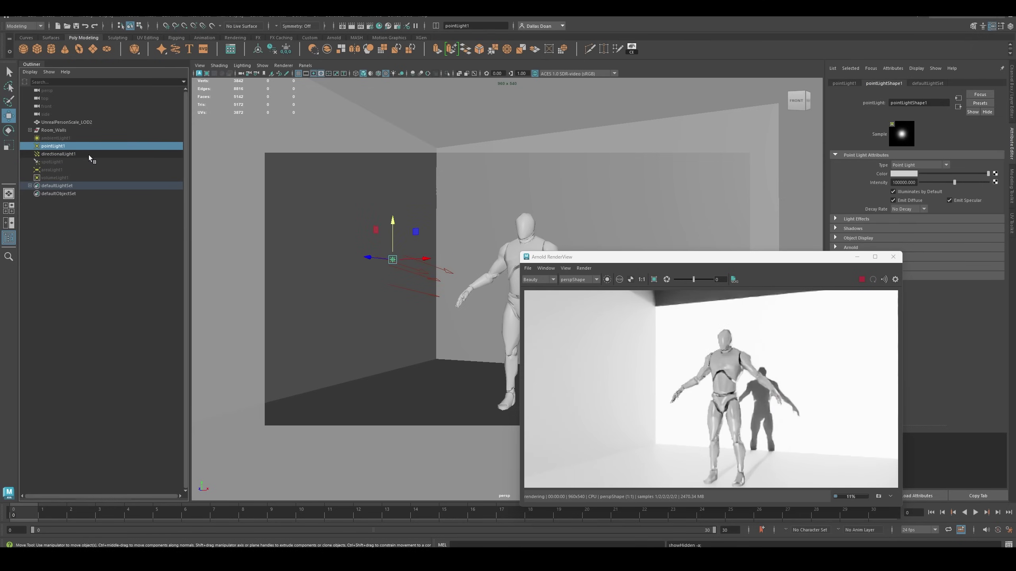
left_click(88, 154)
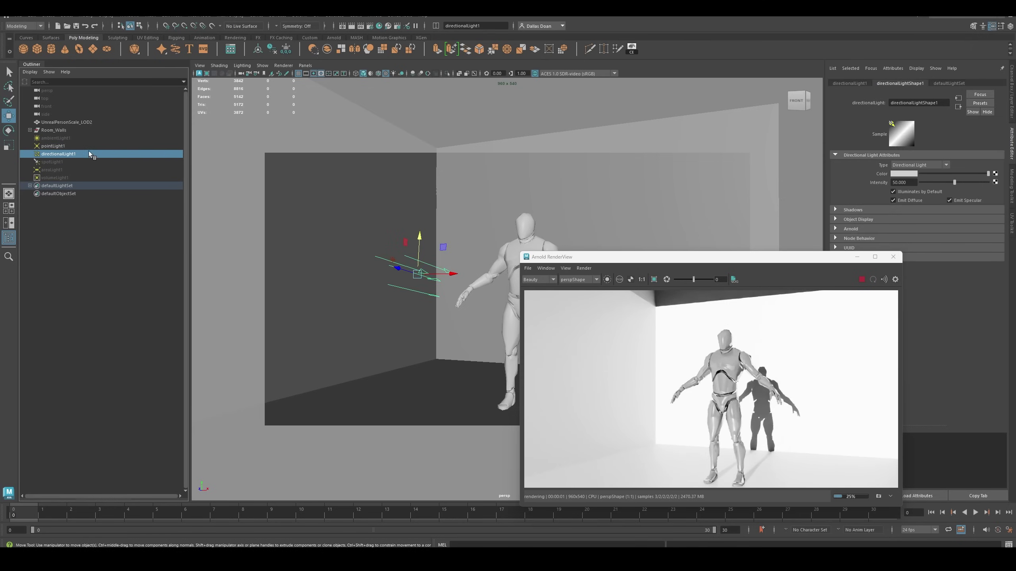
left_click(896, 182)
type("1")
key("Left")
key("BackSpace")
key("Return")
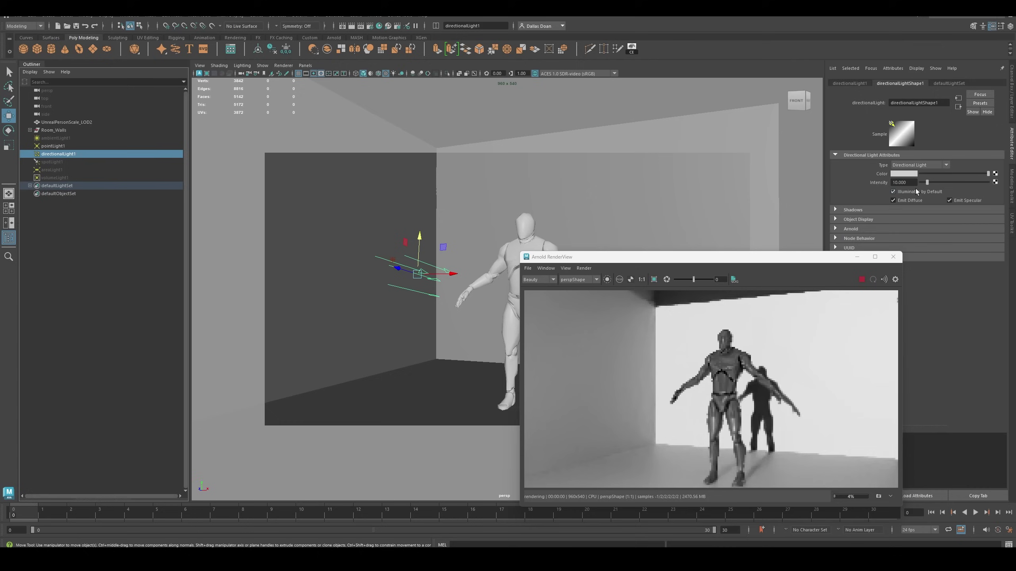
Nudge pointLight1 toward the mannequin, then review the directional and spot lights
left_click(63, 147)
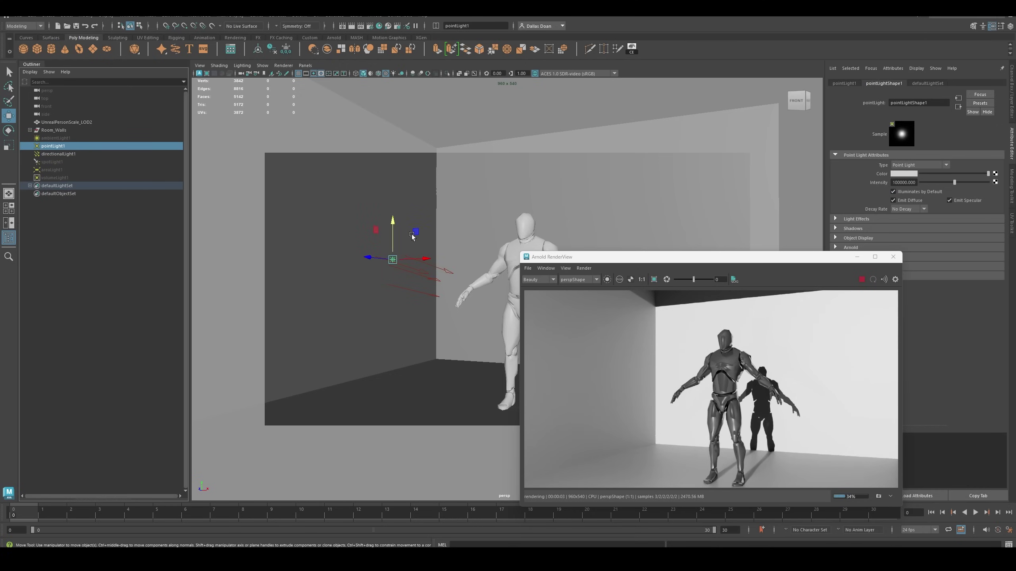
mouse_move(424, 258)
left_mouse_down()
mouse_move(513, 269)
mouse_move(415, 269)
left_mouse_up()
left_click(68, 152)
left_click(70, 161)
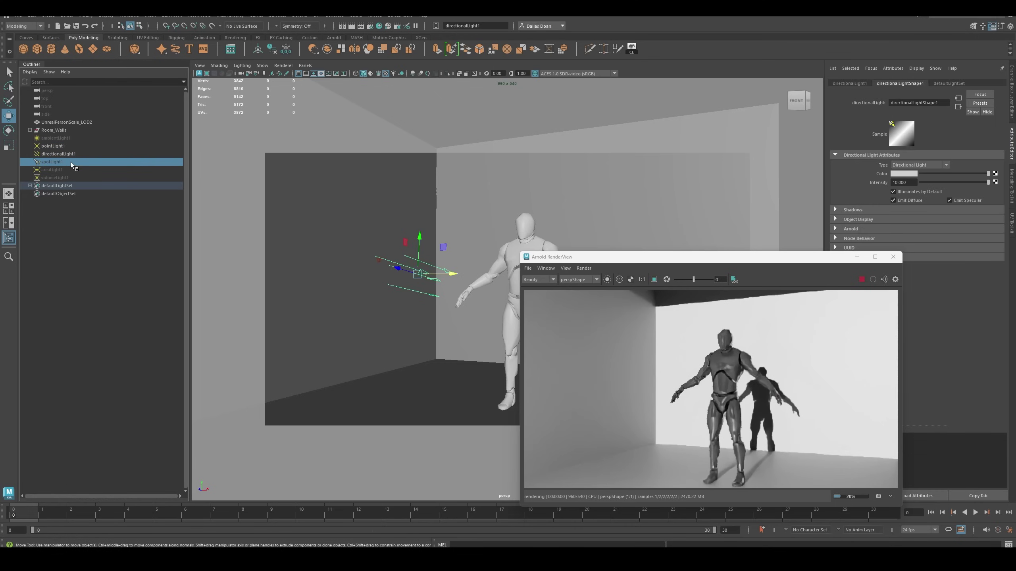
Hide pointLight1 and directionalLight1 with Ctrl+H
left_click(81, 148)
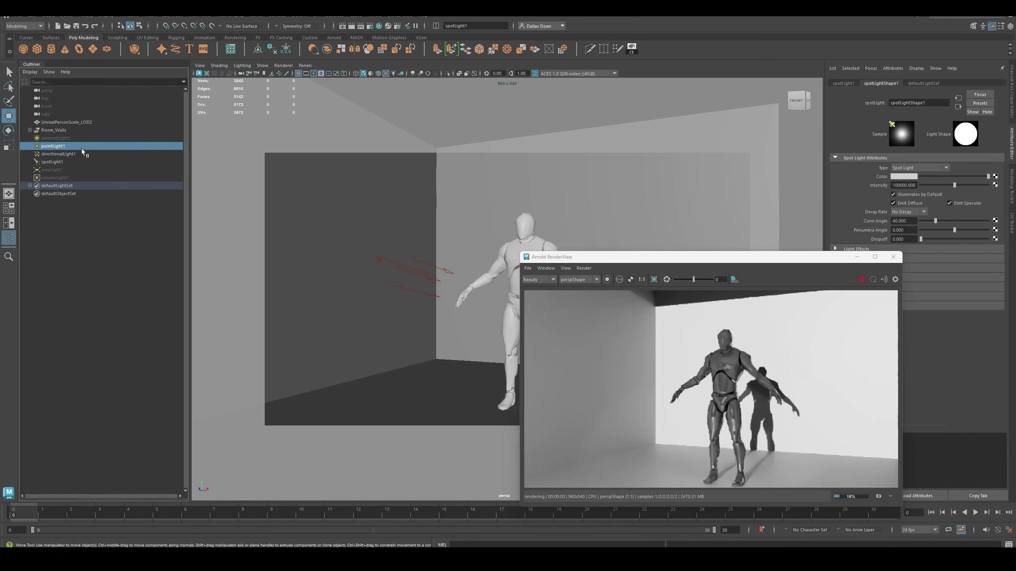
left_click(78, 153, "shift")
key("ctrl+h")
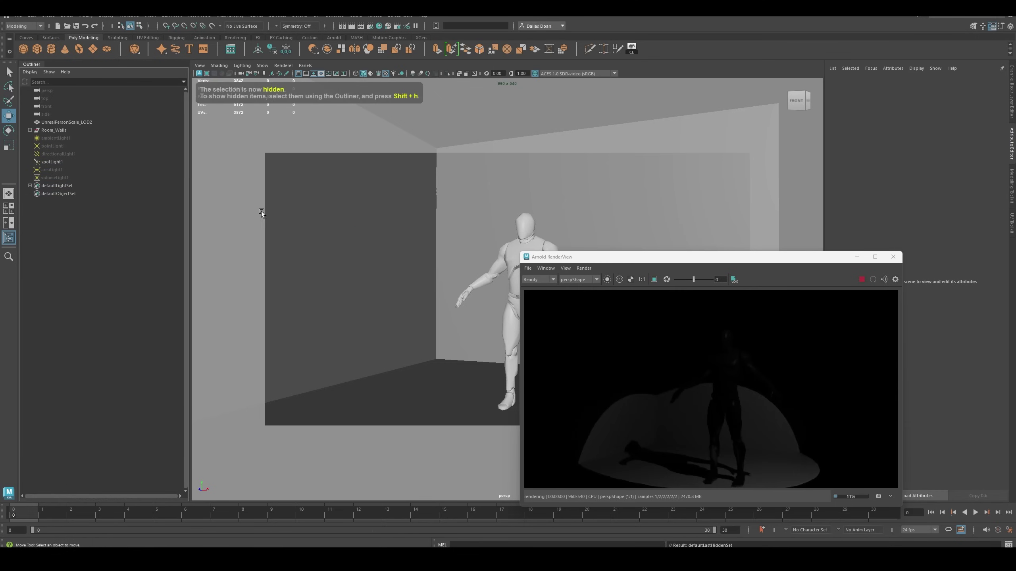
Raise spotLight1's intensity to 1000000 and recentre the mannequin in the view
left_click(66, 162)
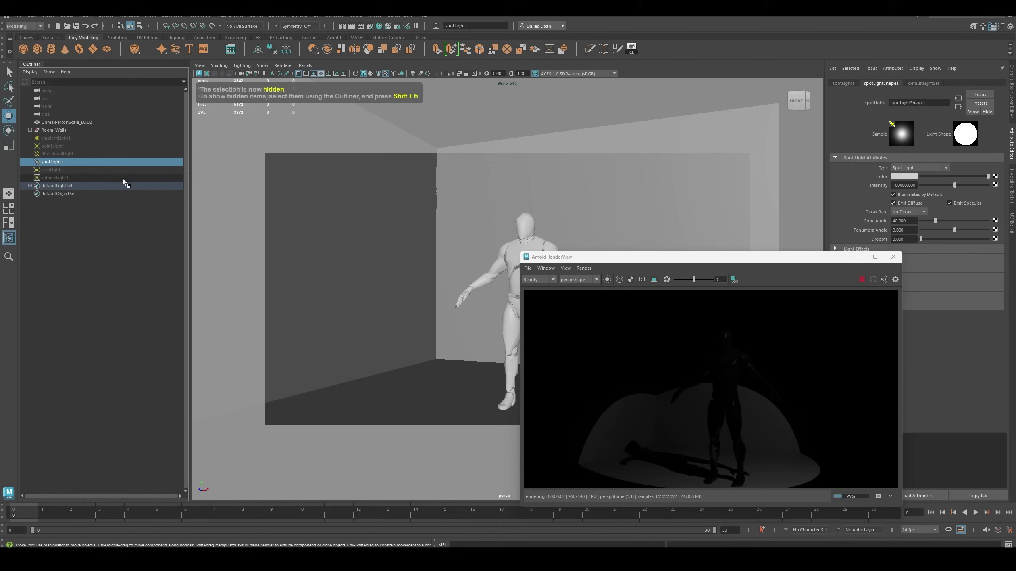
scroll(452, 228, "down", 5)
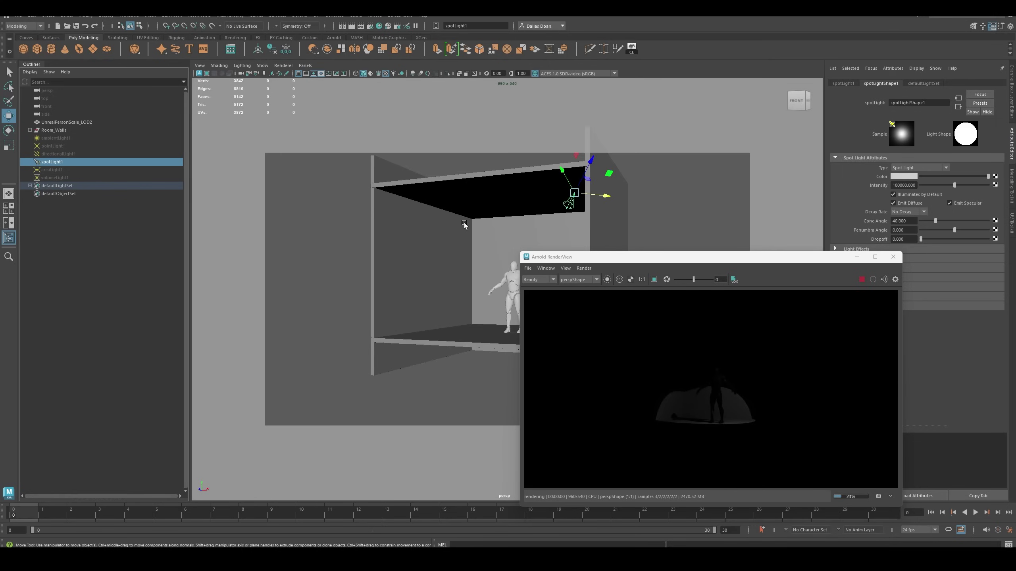
scroll(463, 225, "up", 3)
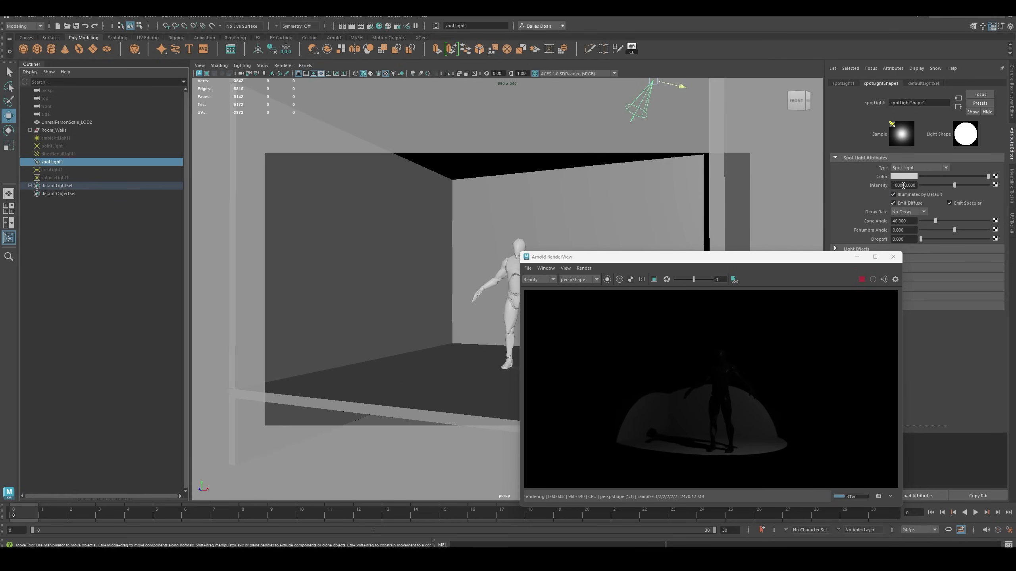
type("0")
key("Return")
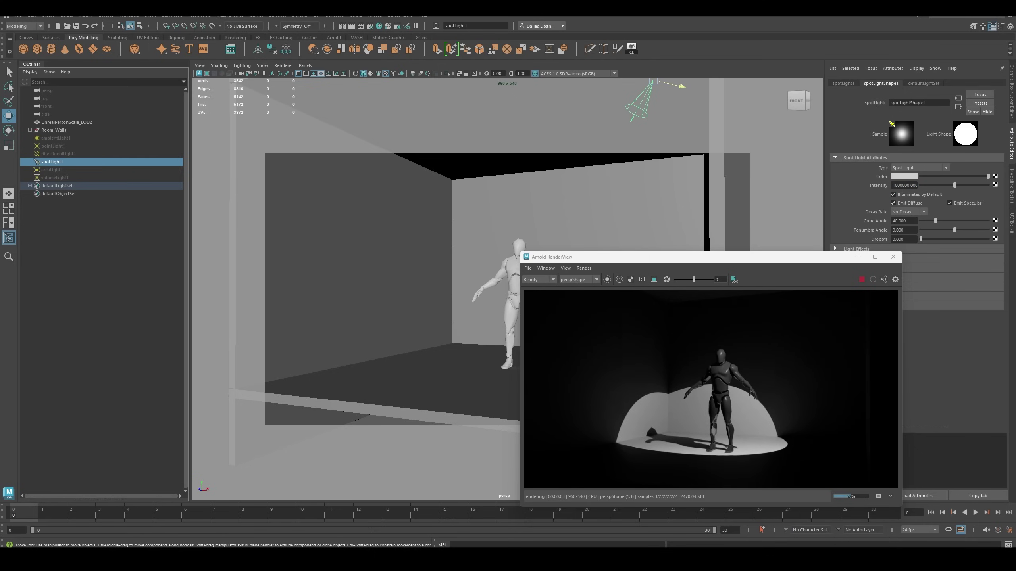
scroll(396, 324, "up", 8)
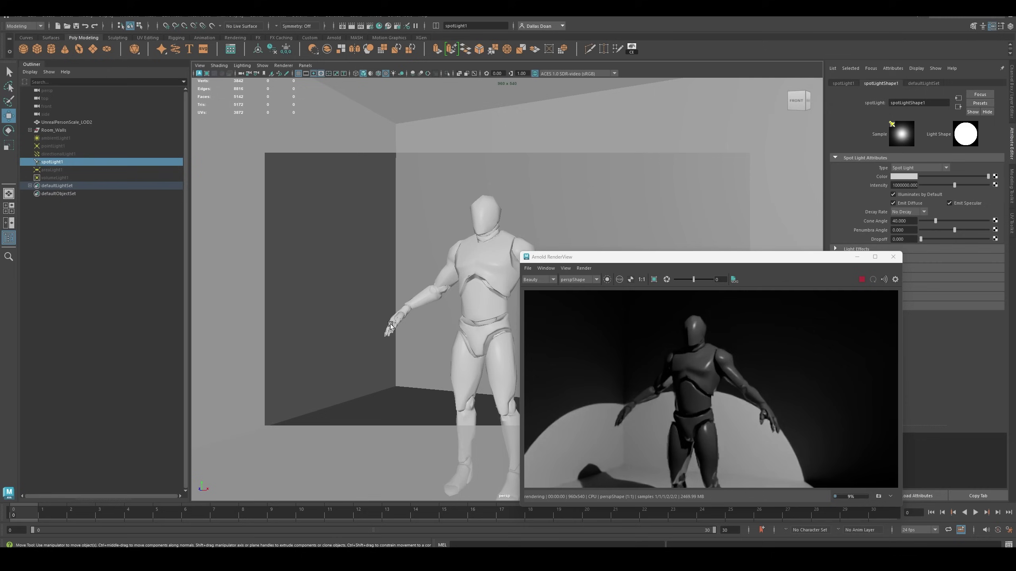
middle_click_drag(382, 306, 385, 269, "alt")
scroll(384, 269, "down", 2)
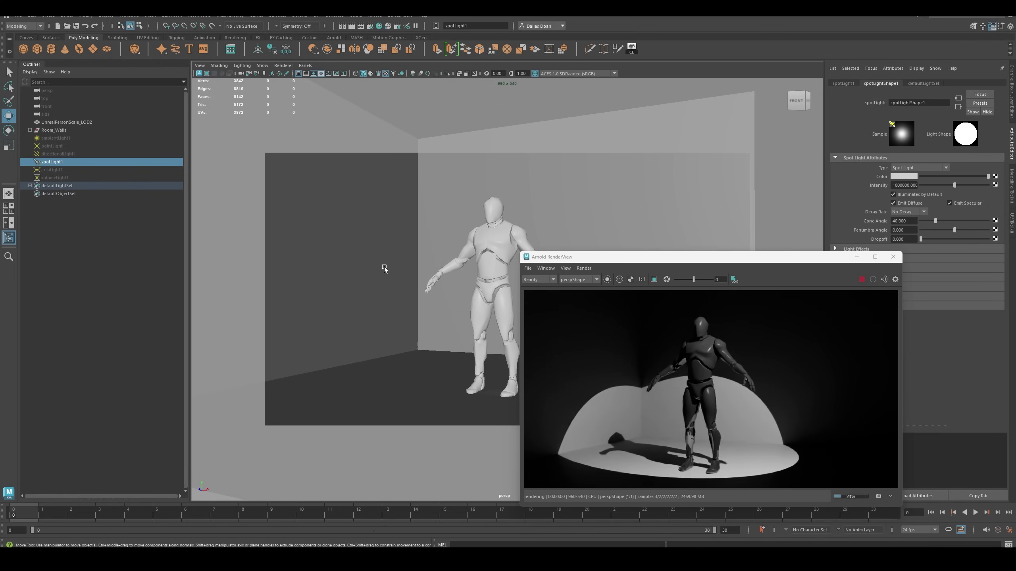
left_click(64, 170)
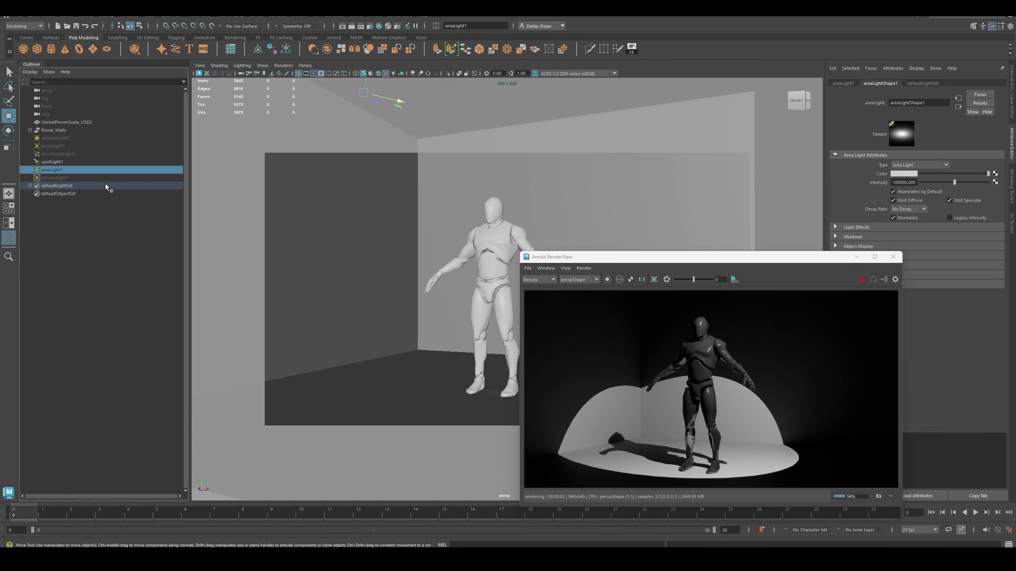
Unhide areaLight1, frame it inside the room, and check its 100000 intensity
key("shift+h")
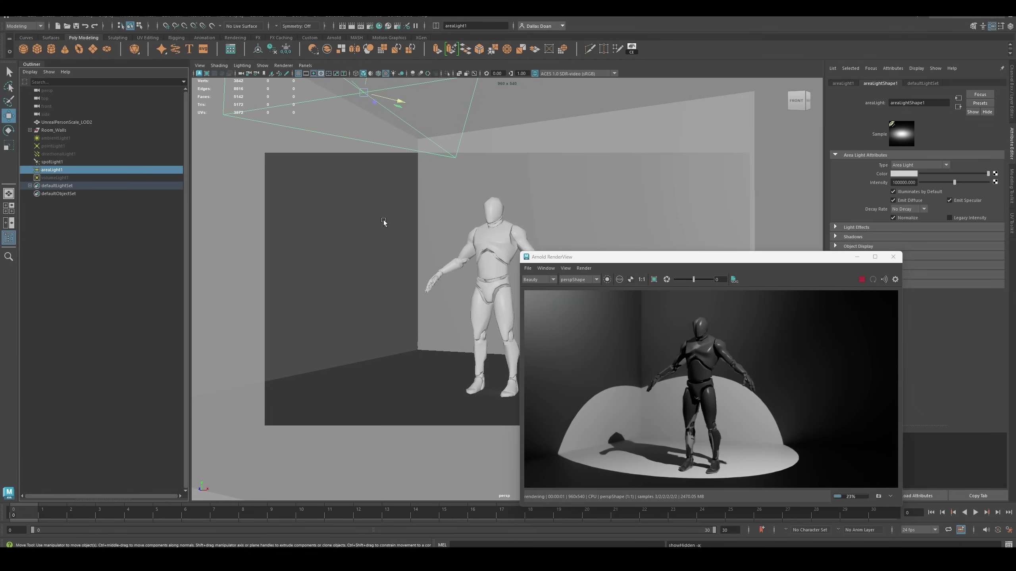
key("f")
middle_click_drag(428, 292, 429, 313, "alt")
left_click(72, 185)
left_click(73, 170)
mouse_move(428, 313)
left_mouse_down("alt")
mouse_move(432, 344)
mouse_move(405, 302)
mouse_move(420, 335)
mouse_move(377, 304)
mouse_move(410, 311)
left_mouse_up("alt")
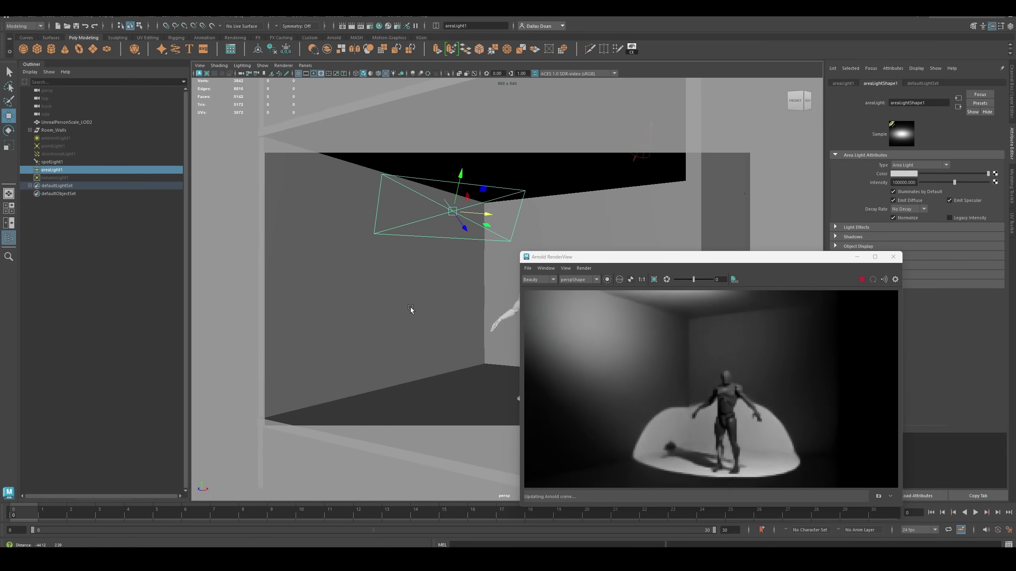
left_click(903, 184)
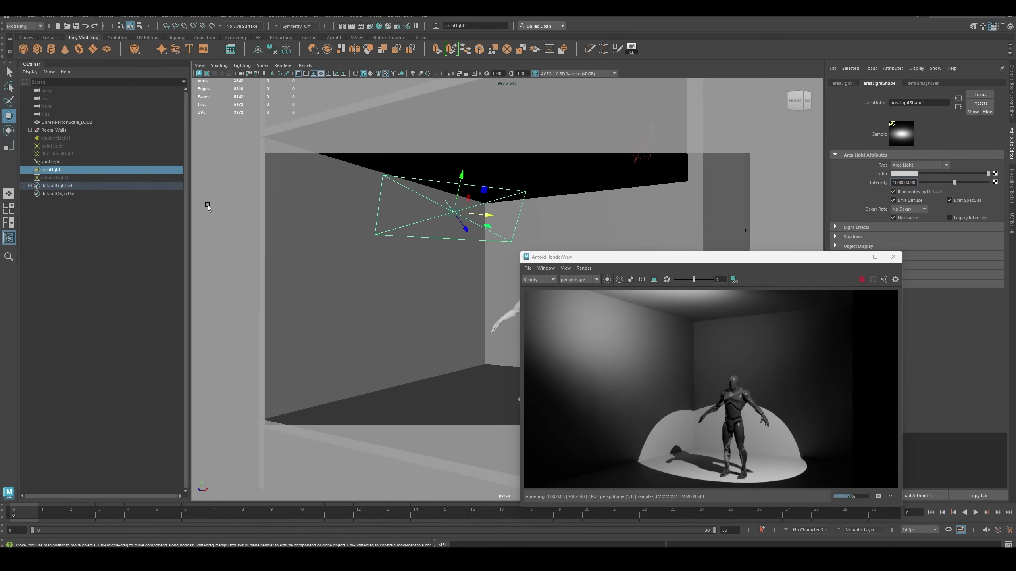
left_click(62, 155)
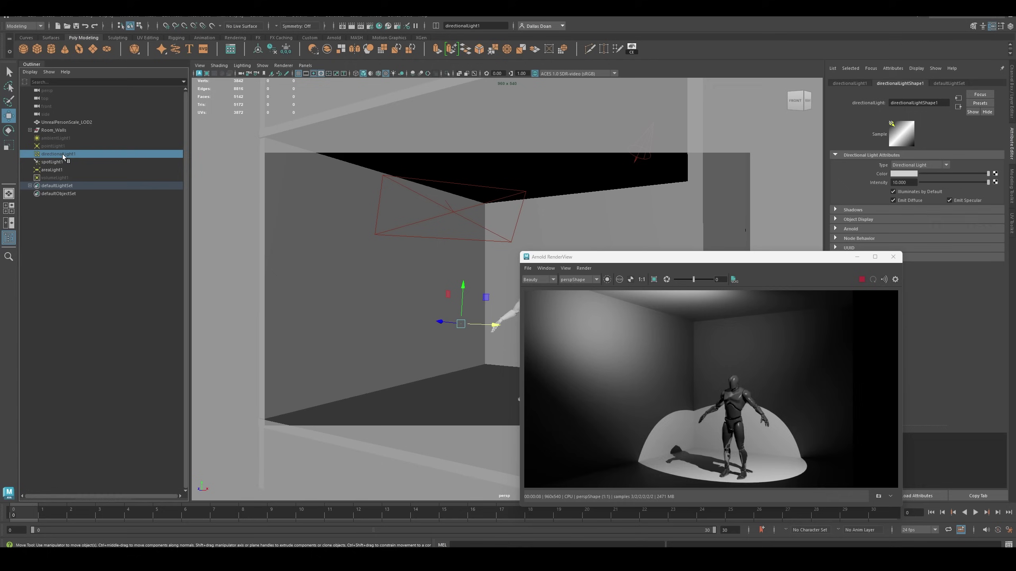
Unhide directionalLight1 and hide the ceiling beam
key("shift+h")
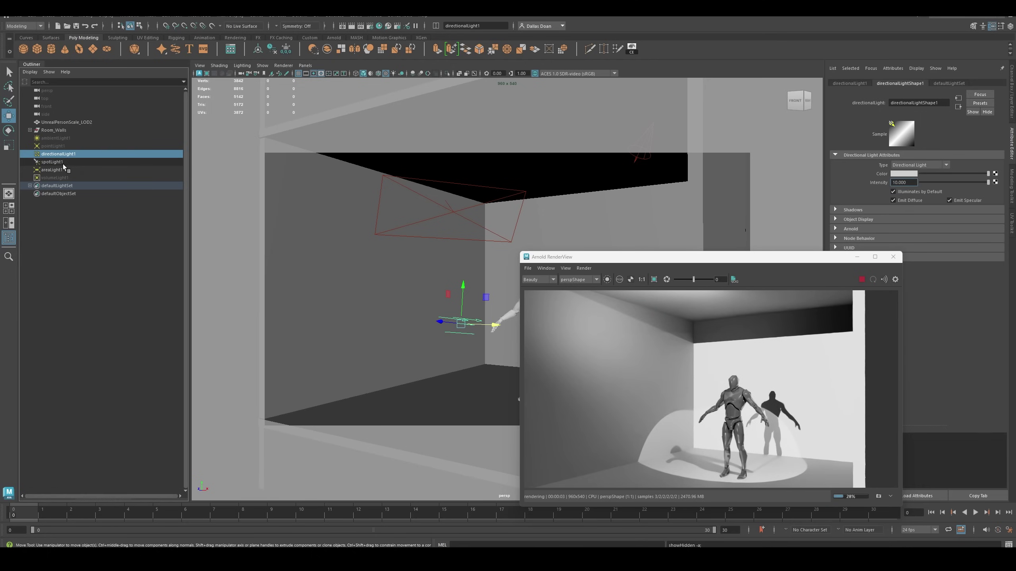
key("Return")
left_click(533, 162)
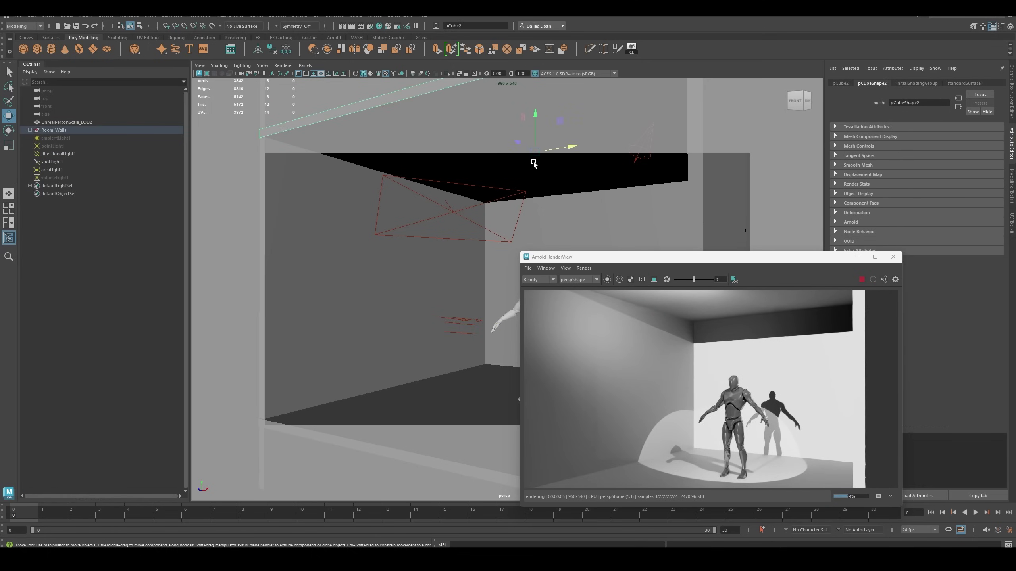
key("ctrl+h")
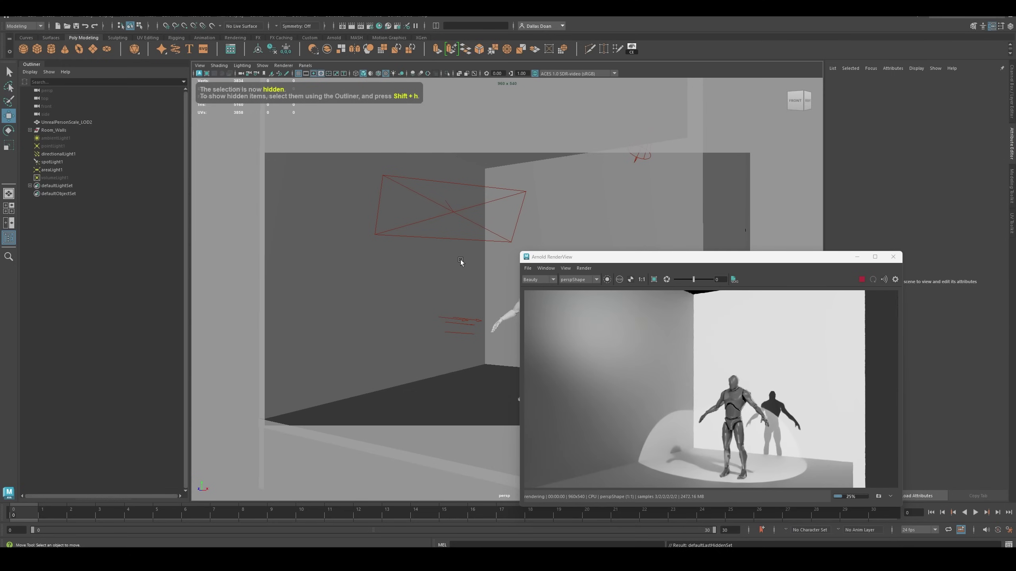
Rotate directionalLight1 to cast new shadows on the mannequin
left_click(76, 154)
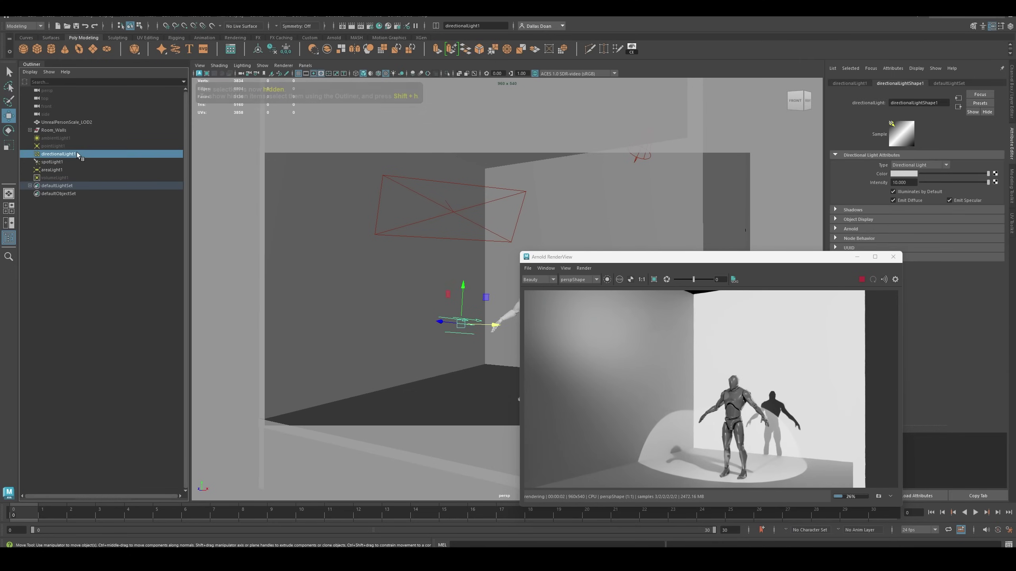
key("e")
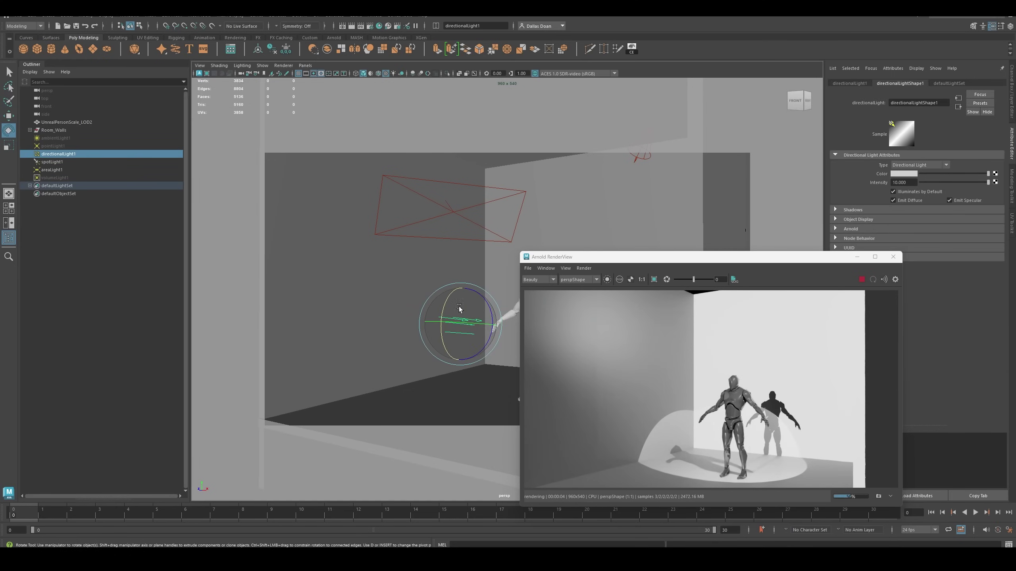
left_click_drag(443, 316, 448, 295)
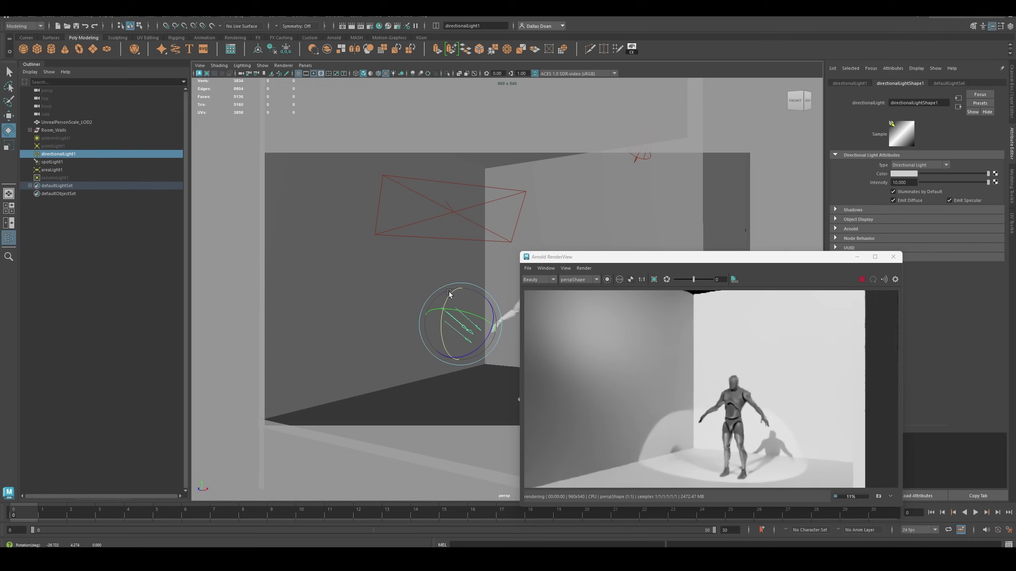
left_click(79, 163)
Hide the spot and area lights and reposition the directional light near the mannequin
left_click(78, 170, "ctrl")
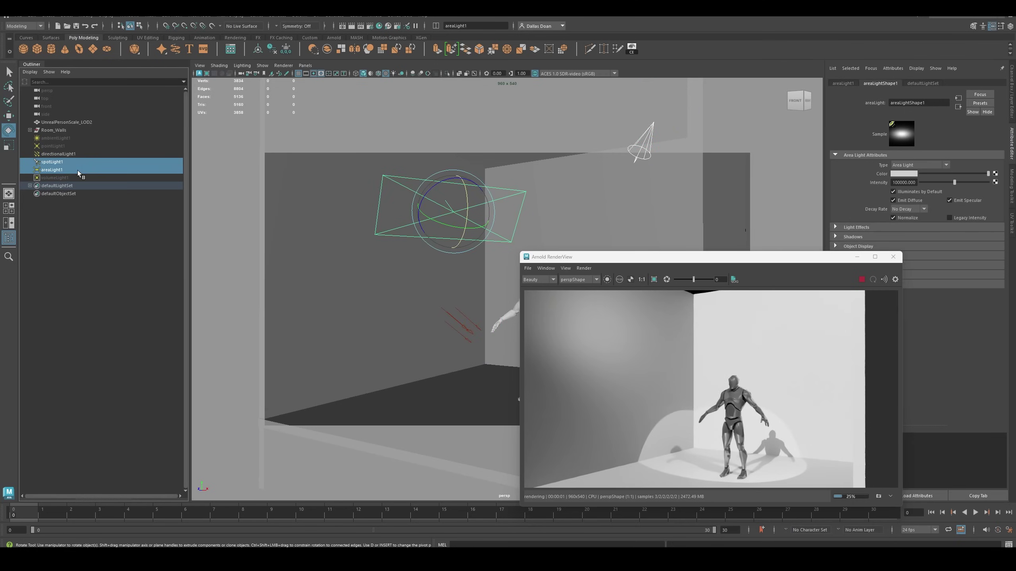
key("ctrl+h")
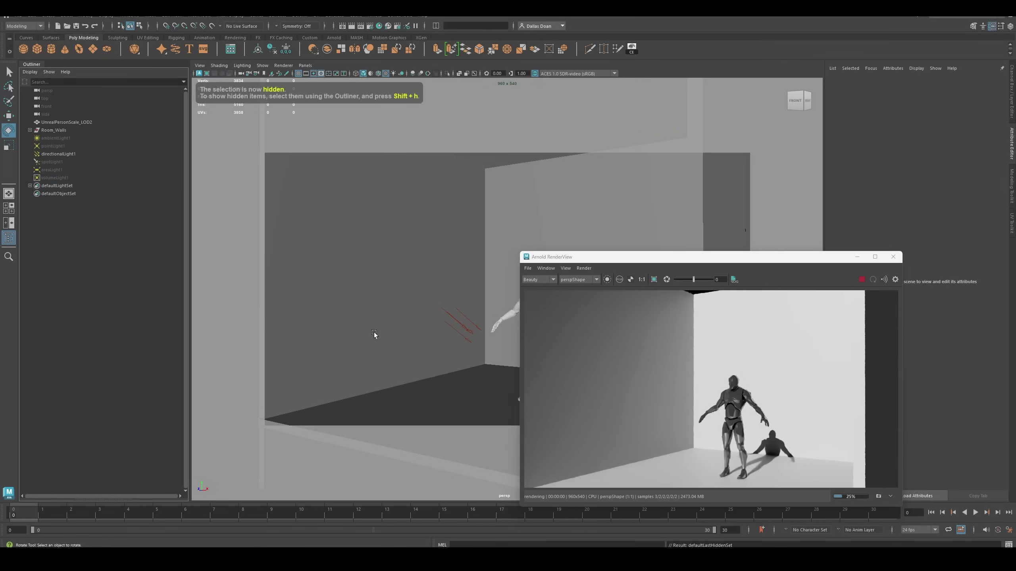
left_click(464, 319)
key("w")
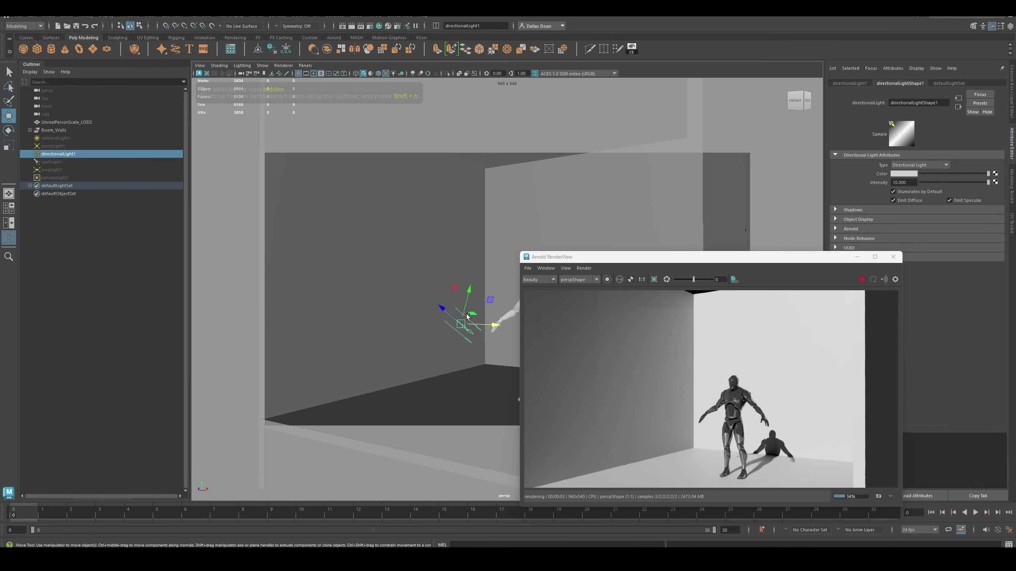
mouse_move(465, 289)
left_mouse_down()
mouse_move(476, 259)
mouse_move(454, 284)
left_mouse_up()
key("e")
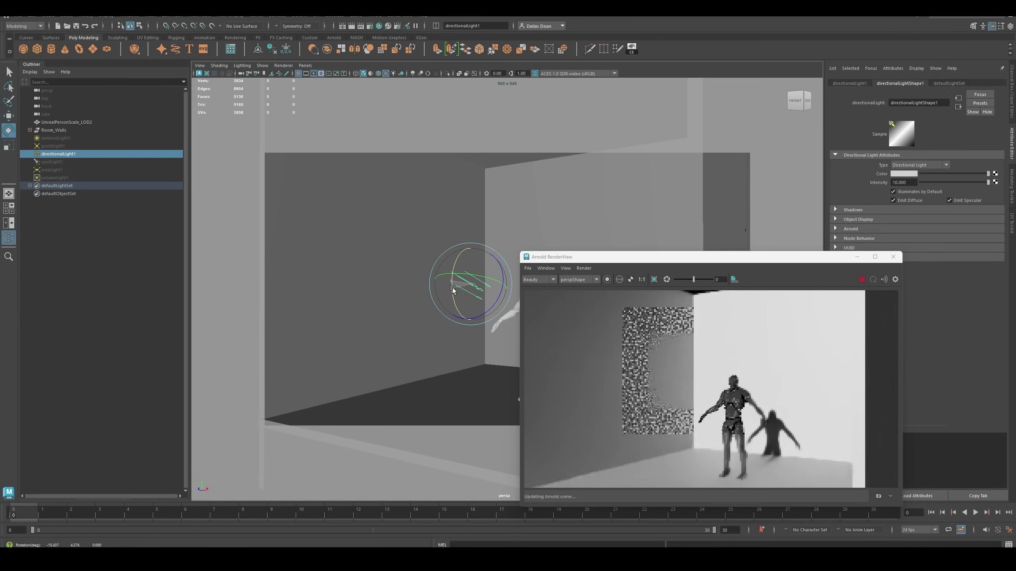
middle_click_drag(454, 287, 413, 322, "alt")
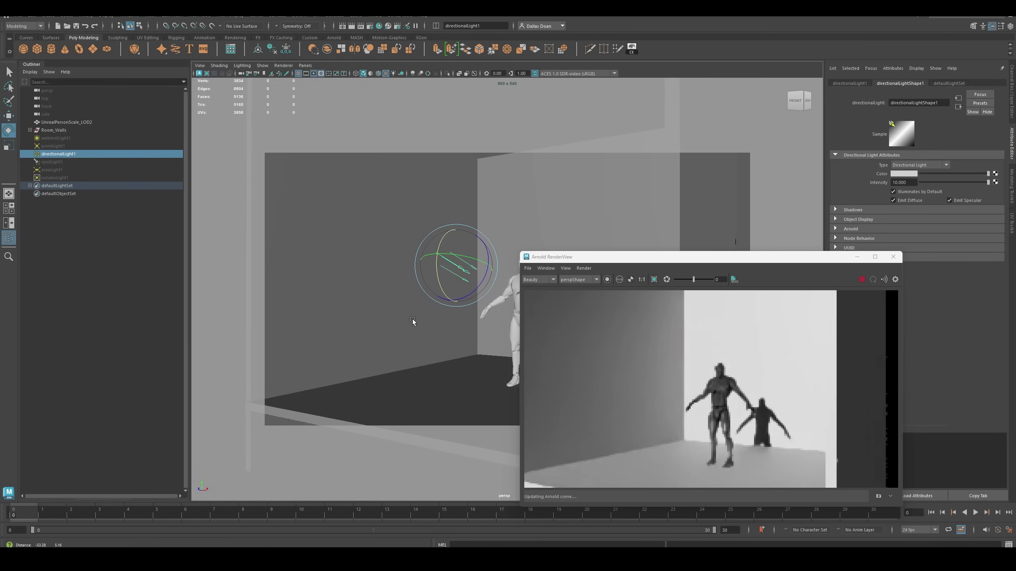
right_click_drag(412, 322, 390, 294, "alt")
Set directionalLight1's intensity to 50 and shift the render preview window up
left_click(896, 183)
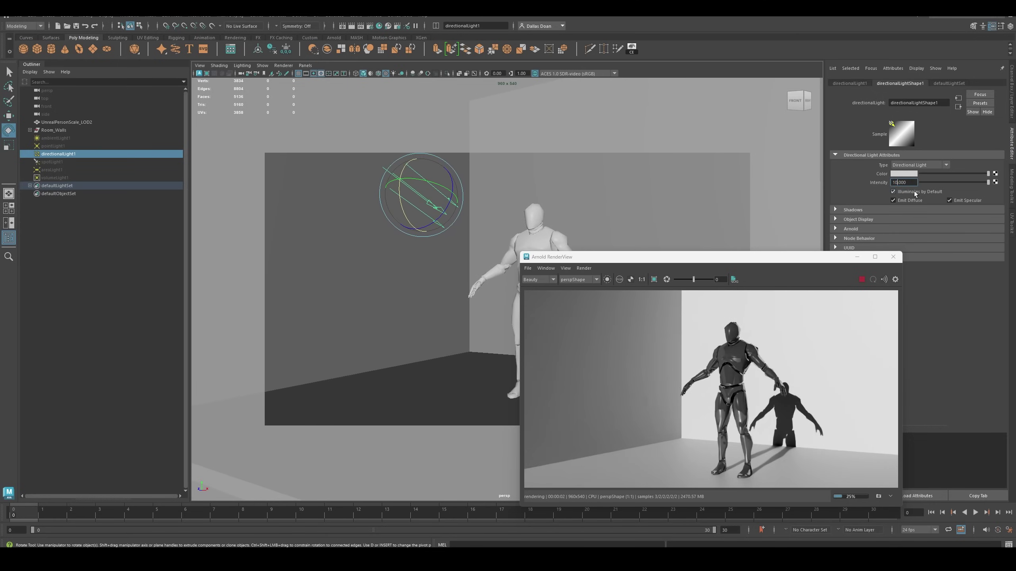
type("0")
key("Return")
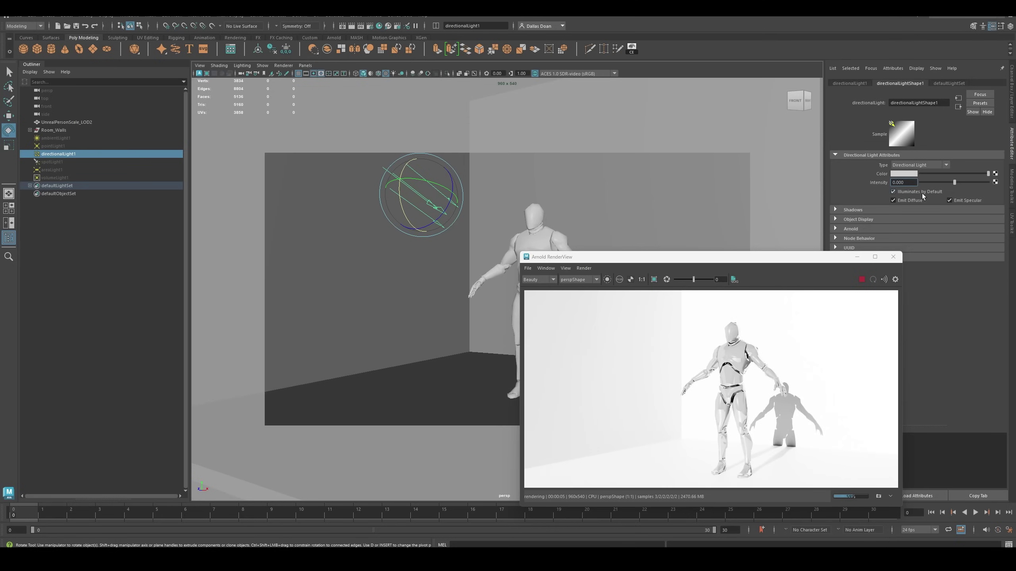
type("5")
key("Return")
left_click_drag(724, 262, 727, 236)
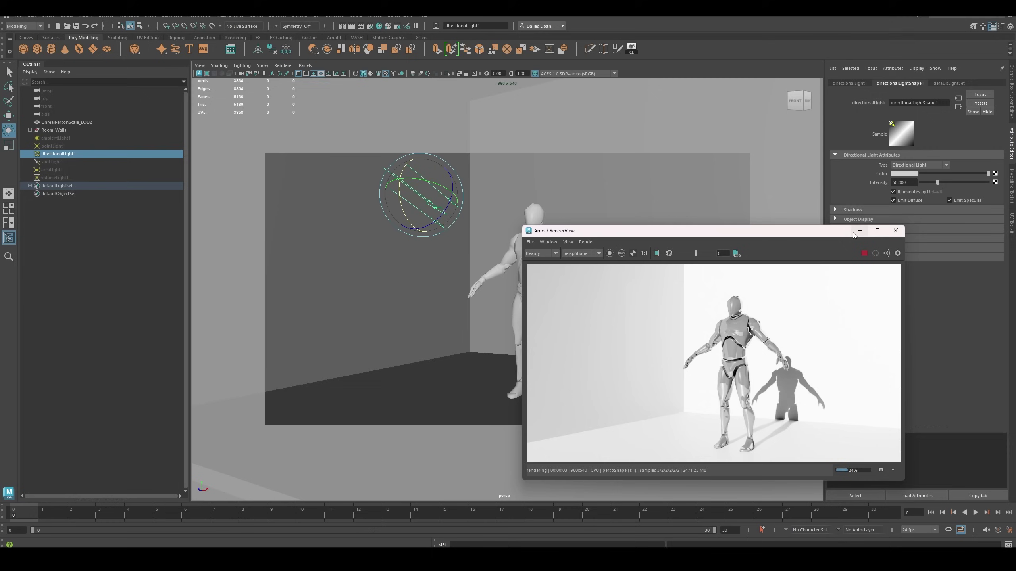
Unhide spotLight1, areaLight1 and pointLight1 with Shift+H
left_click(69, 163)
left_click(66, 169, "ctrl")
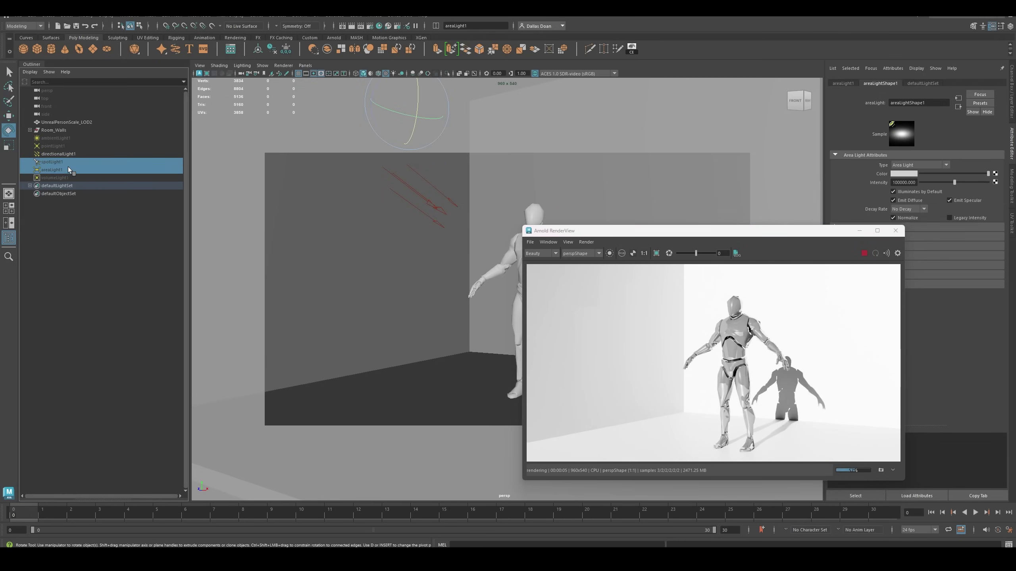
left_click(70, 146, "ctrl")
key("shift+h")
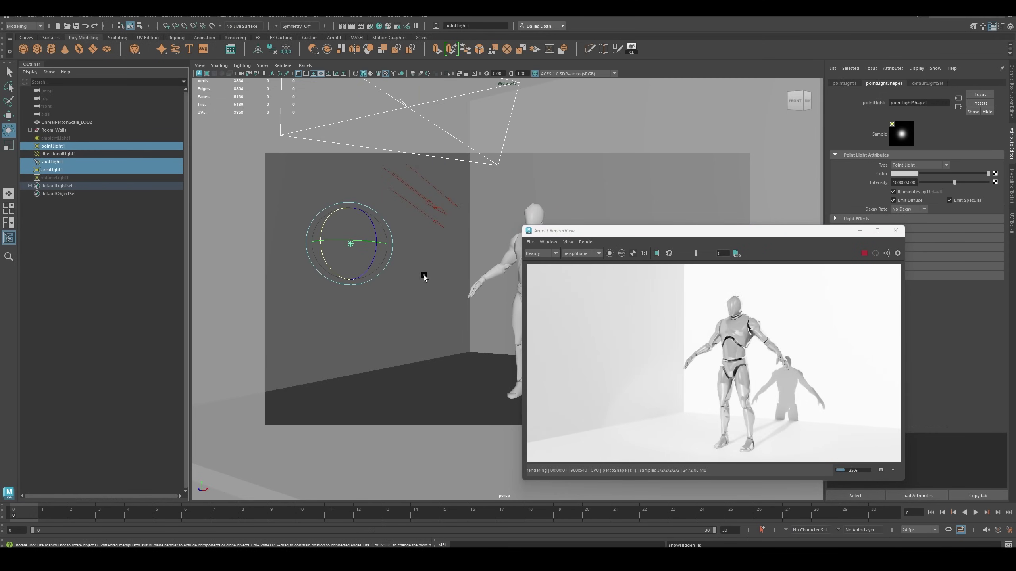
Review each light's settings in turn and unhide ambientLight1
left_click(66, 148)
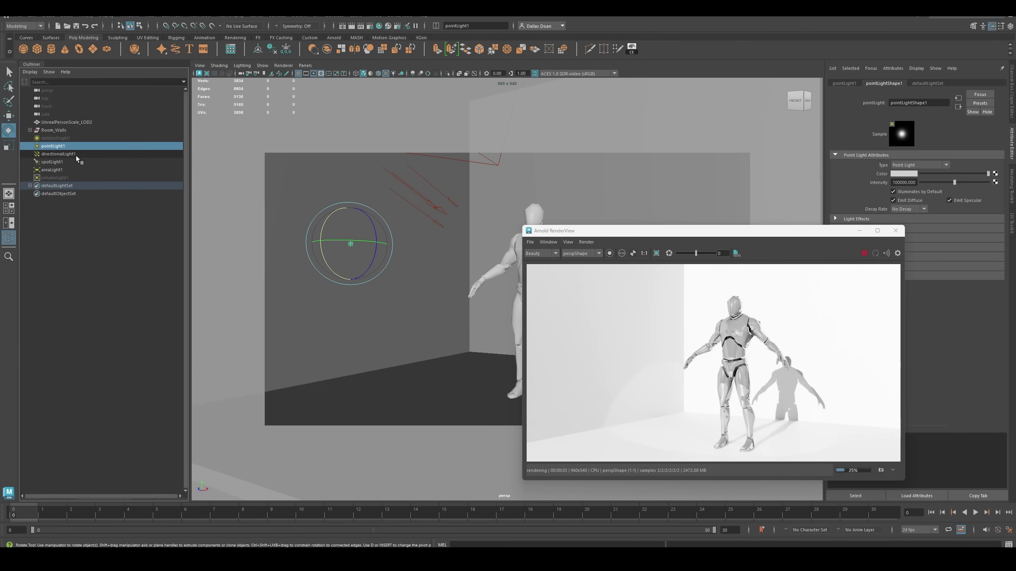
left_click(76, 154)
left_click(76, 162)
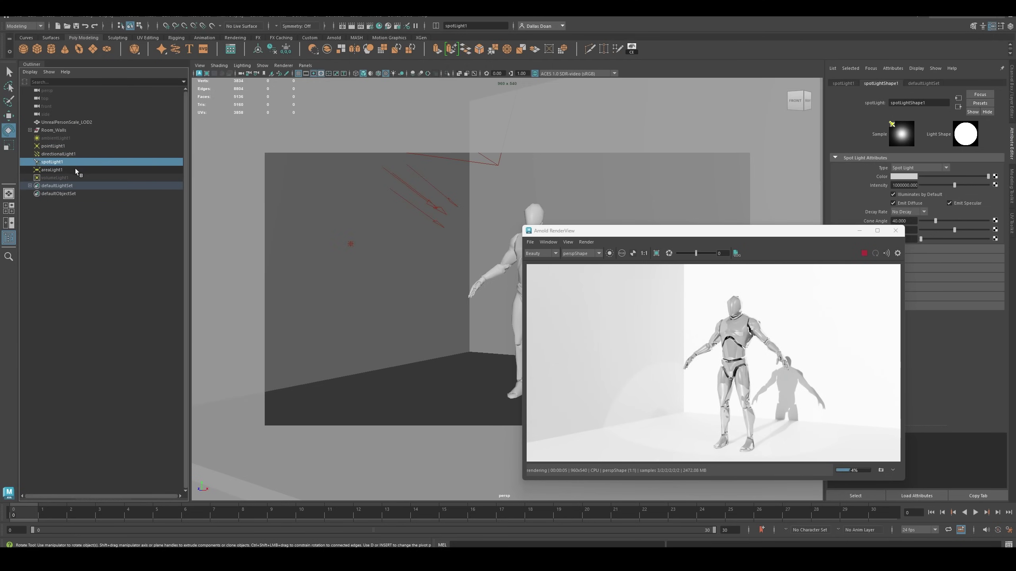
left_click(75, 171)
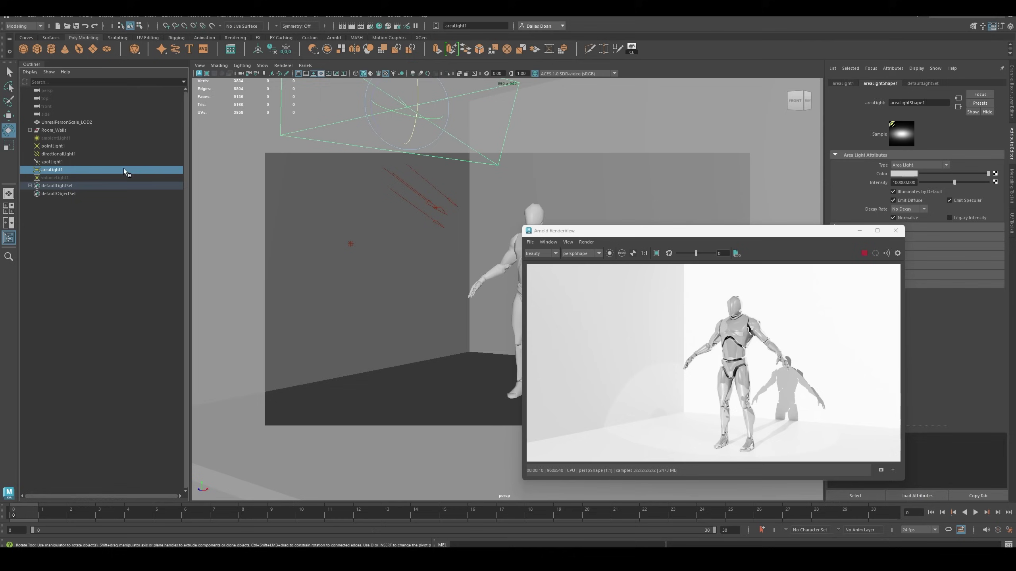
left_click(75, 178)
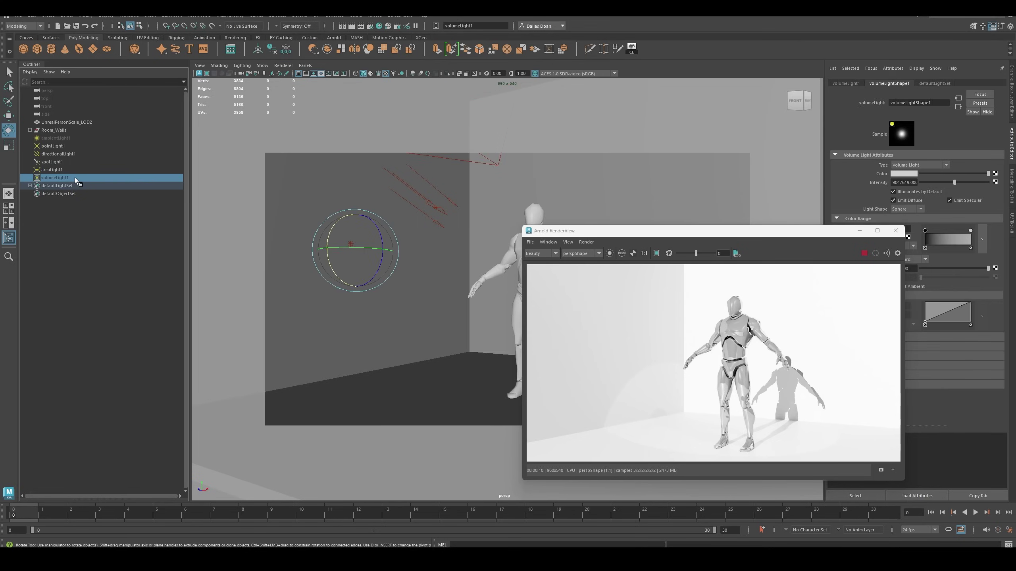
key("ctrl+h")
left_click(76, 137)
key("shift+h")
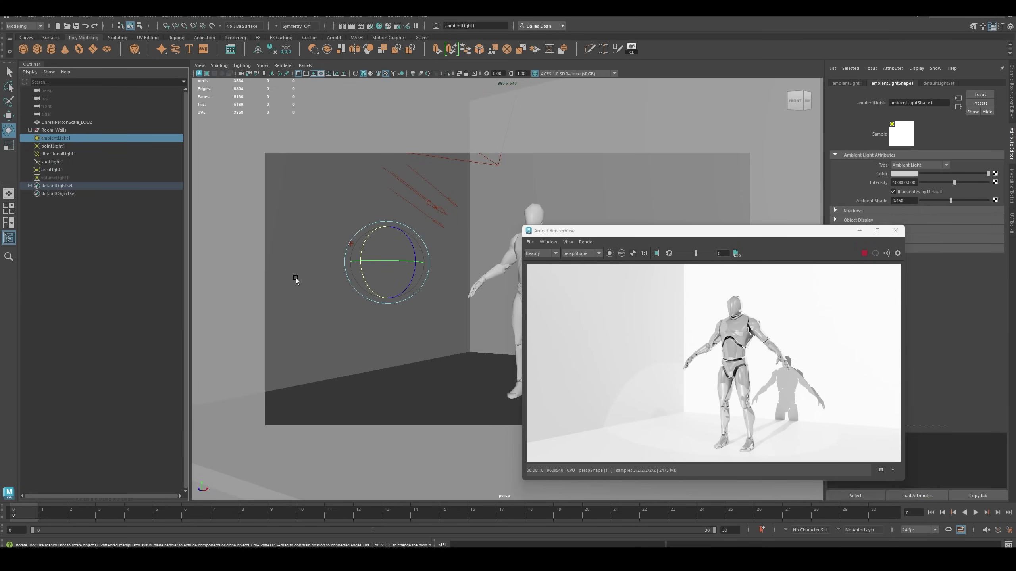